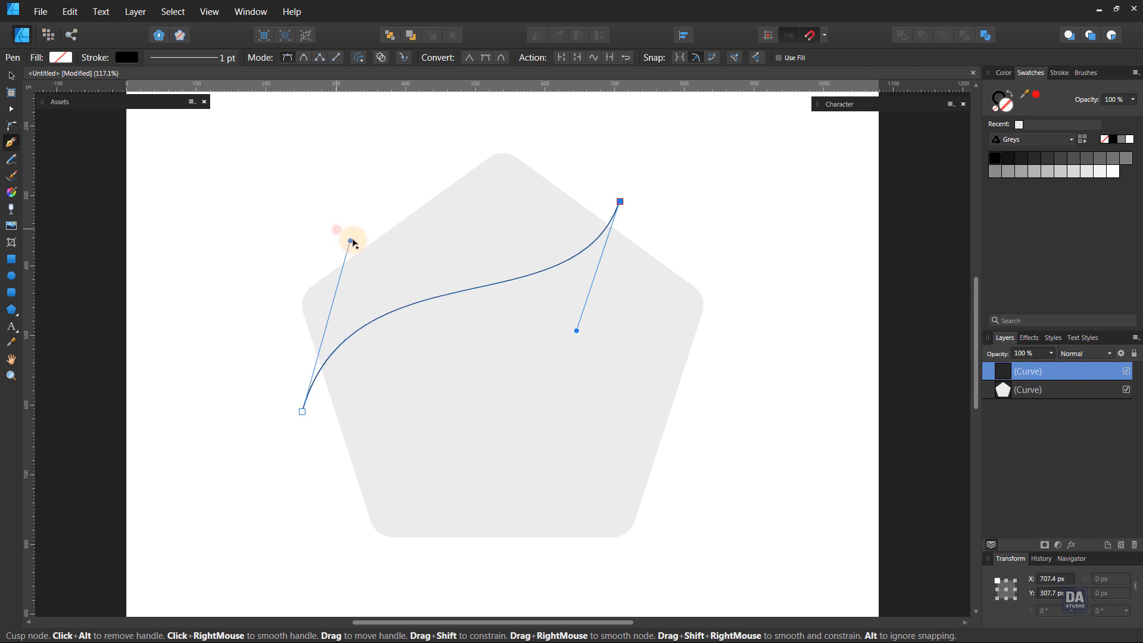
# Adjust both end nodes of the S-curve and close its path with straight segments around the pentagon's lower and outer sides
pyautogui.moveTo(621, 202); pyautogui.dragTo(593, 179)
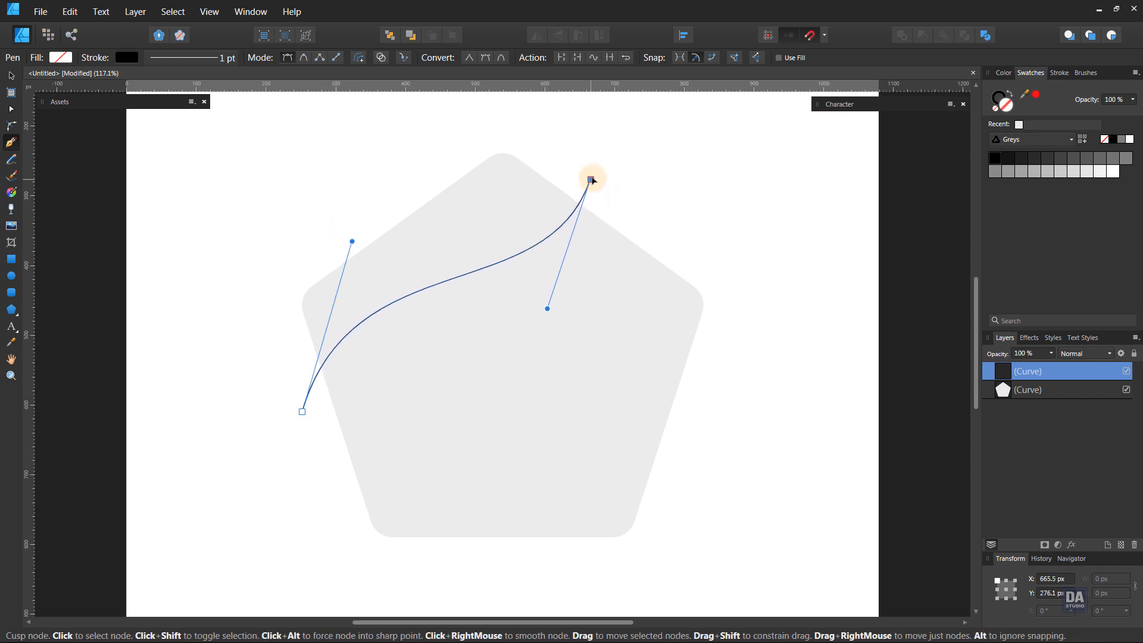
pyautogui.moveTo(302, 412); pyautogui.dragTo(309, 413)
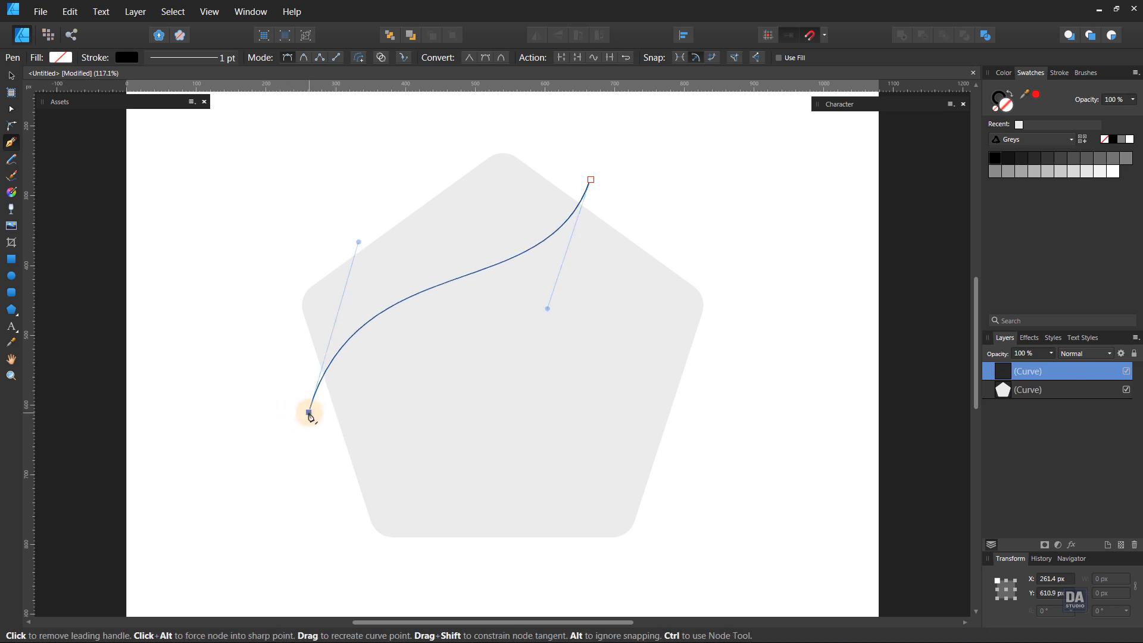
pyautogui.click(363, 564)
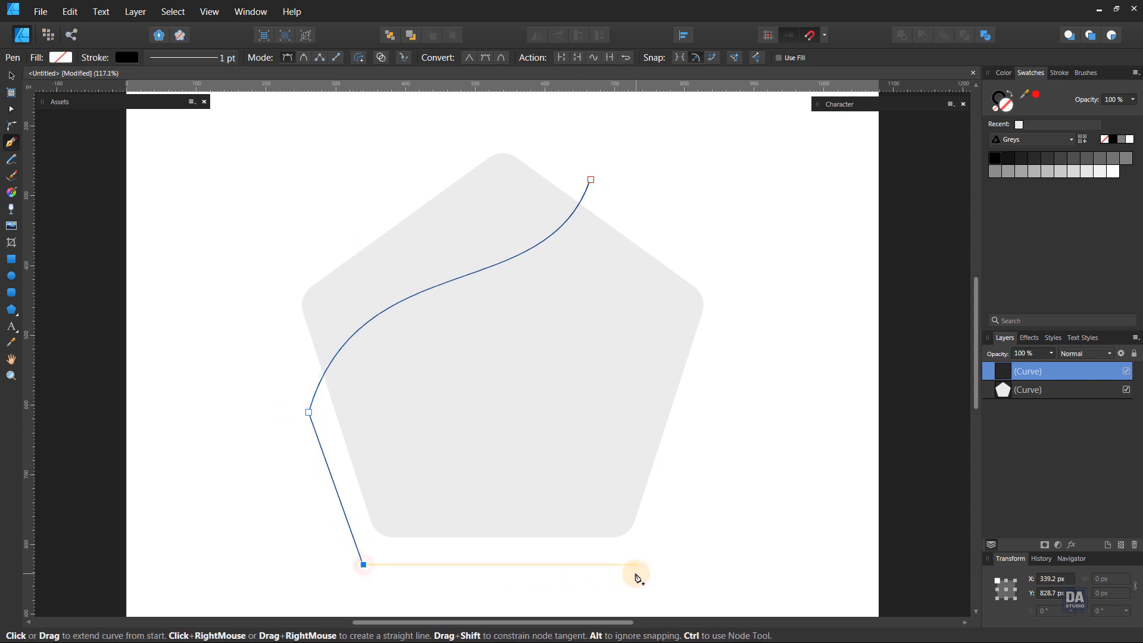
pyautogui.click(635, 565)
pyautogui.click(745, 302)
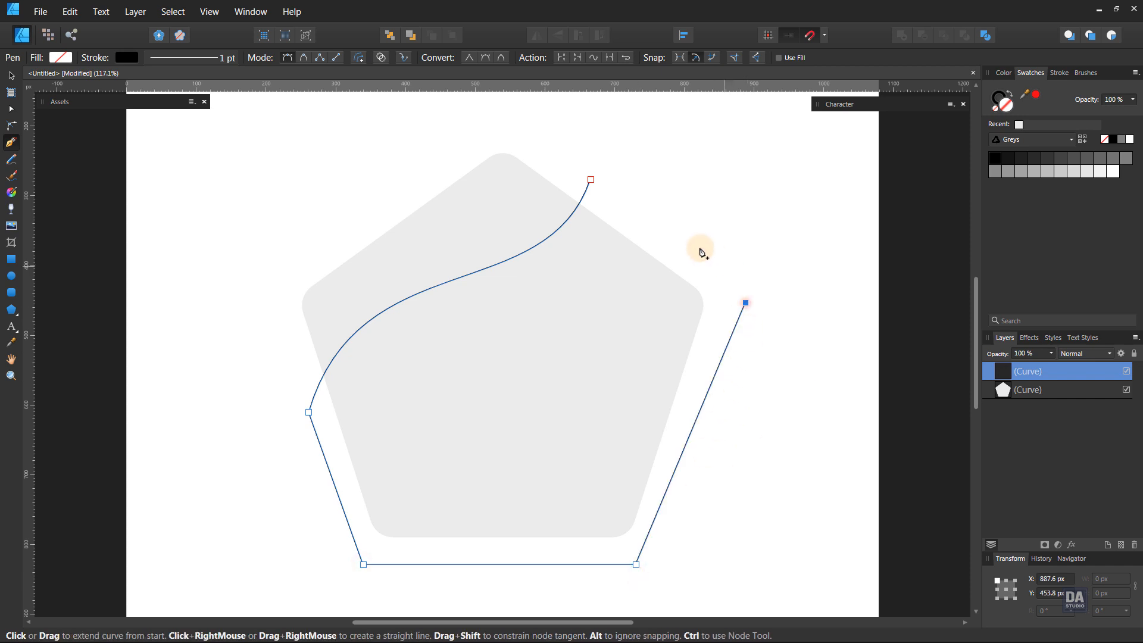
pyautogui.click(591, 179)
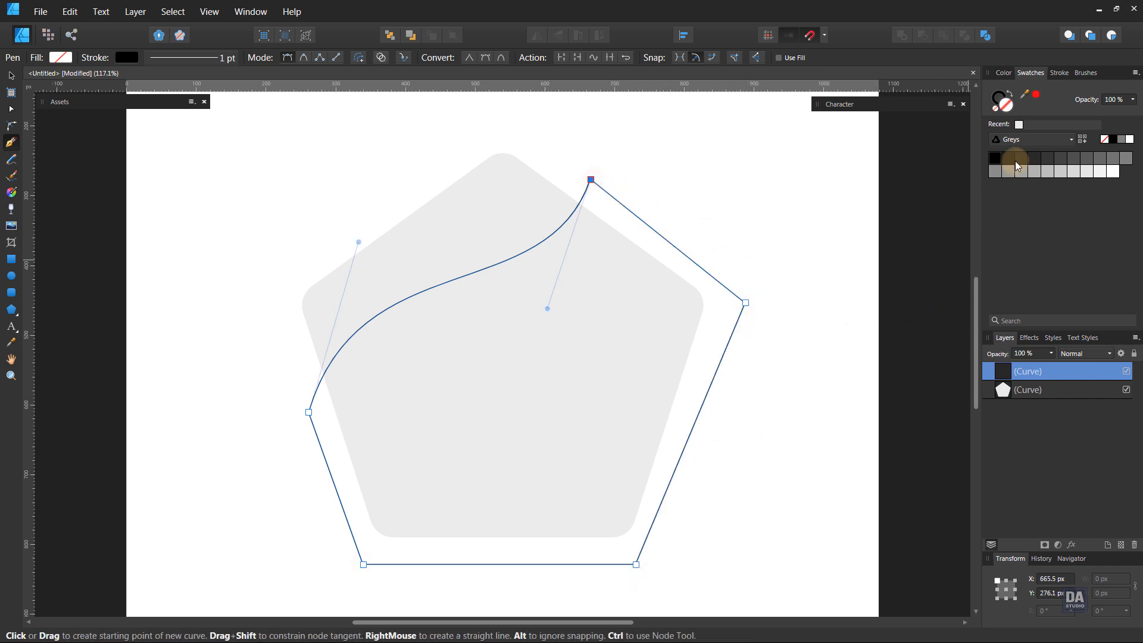
# Fill the closed wave shape with light-to-medium grey and remove its stroke
pyautogui.click(1053, 175)
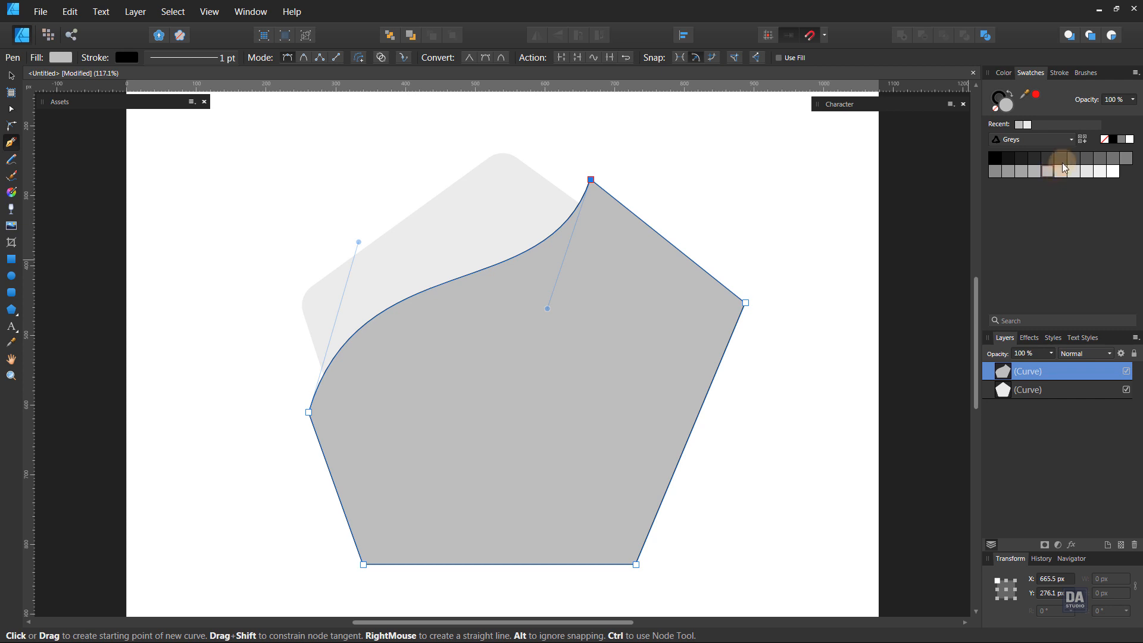
pyautogui.click(995, 109)
pyautogui.click(1005, 108)
# Clip the grey wave shape inside the rounded pentagon by nesting its layer in the pentagon's layer
pyautogui.moveTo(1030, 372); pyautogui.dragTo(1032, 396)
pyautogui.keyDown('ctrl'); pyautogui.click(783, 414); pyautogui.keyUp('ctrl')
pyautogui.keyDown('ctrl'); pyautogui.click(518, 403); pyautogui.keyUp('ctrl')
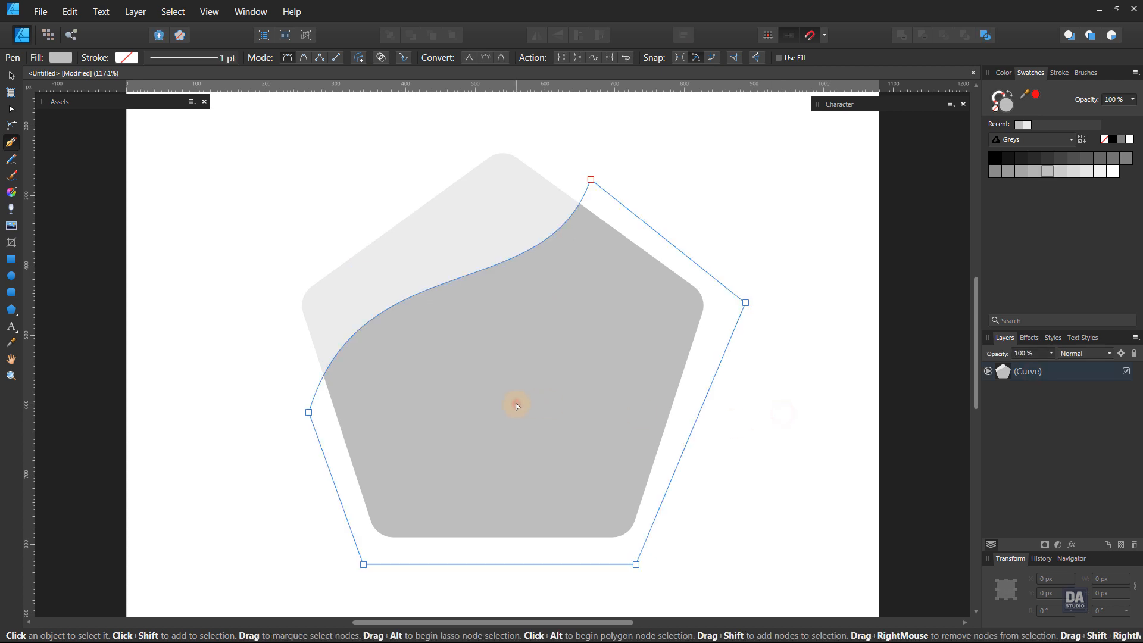
# Duplicate the clipped wave shape and move the copy down to form a second band in the pentagon
pyautogui.press('v')
pyautogui.click(988, 371)
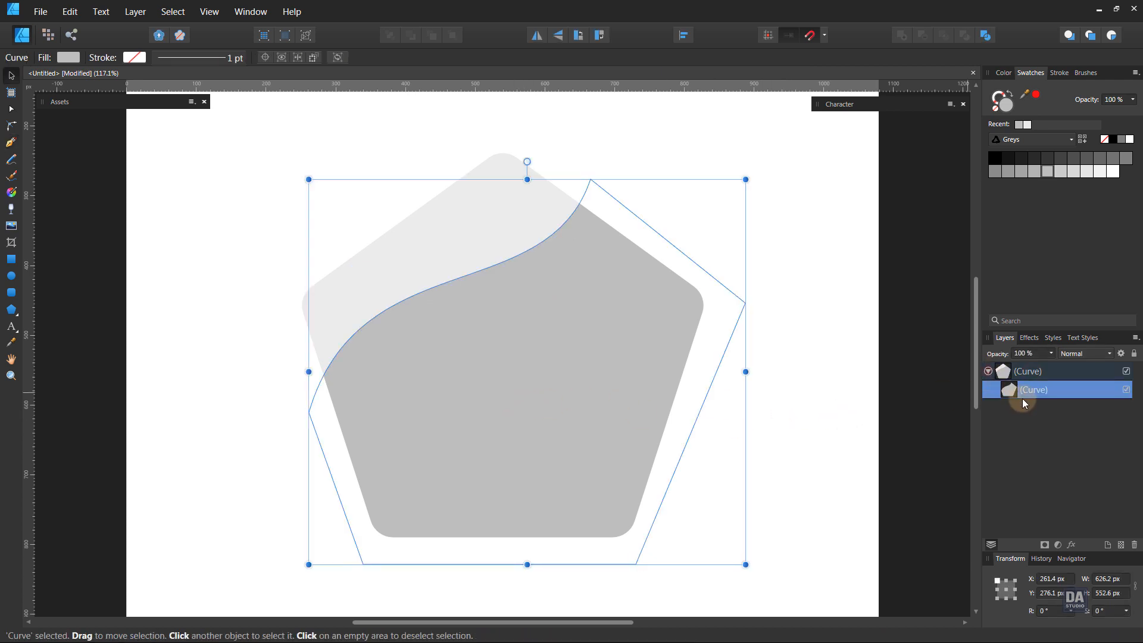
pyautogui.rightClick(1023, 392)
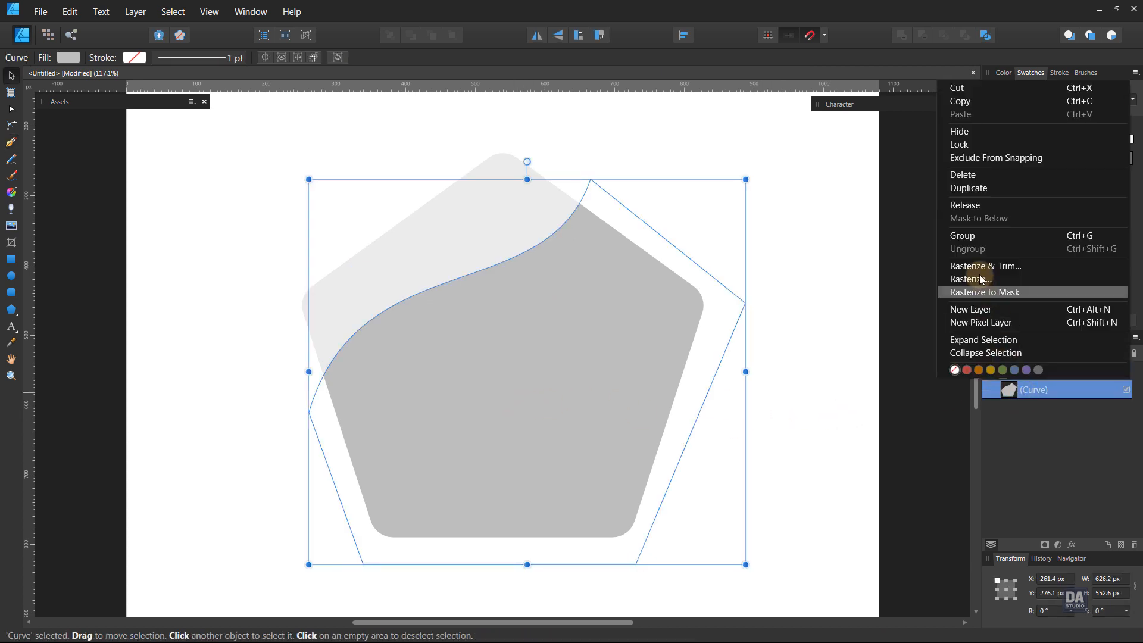
pyautogui.click(993, 191)
pyautogui.moveTo(595, 305); pyautogui.dragTo(620, 380)
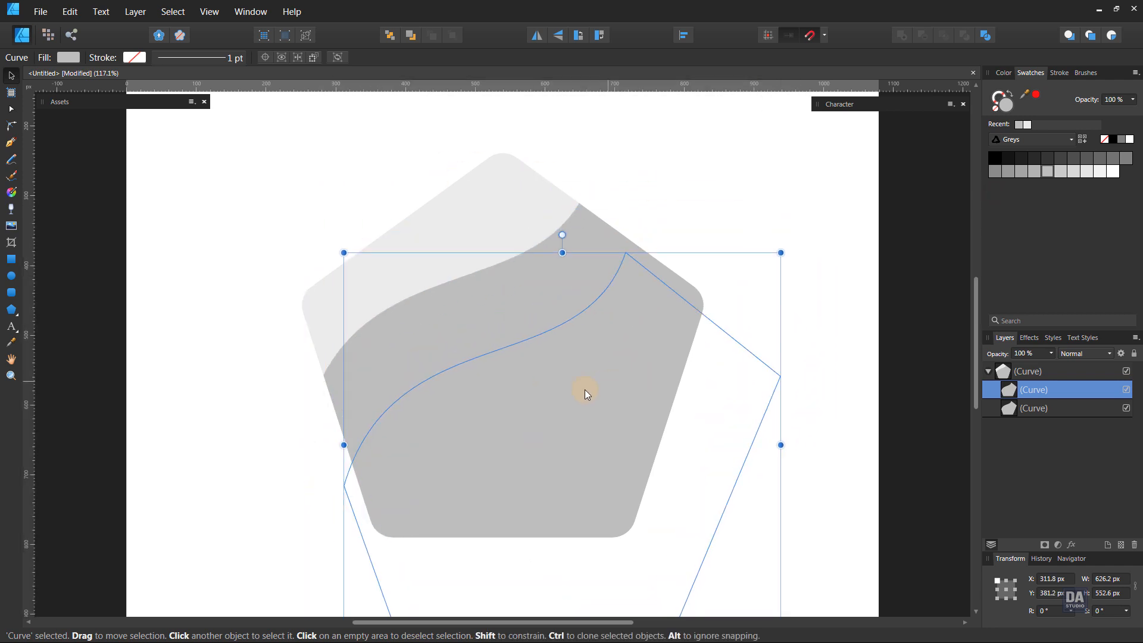
# Enlarge the second wave to about 682 × 602 px, lower it slightly, and fill it with a darker grey
pyautogui.scroll(-2, 585, 389)
pyautogui.moveTo(704, 307); pyautogui.dragTo(722, 291)
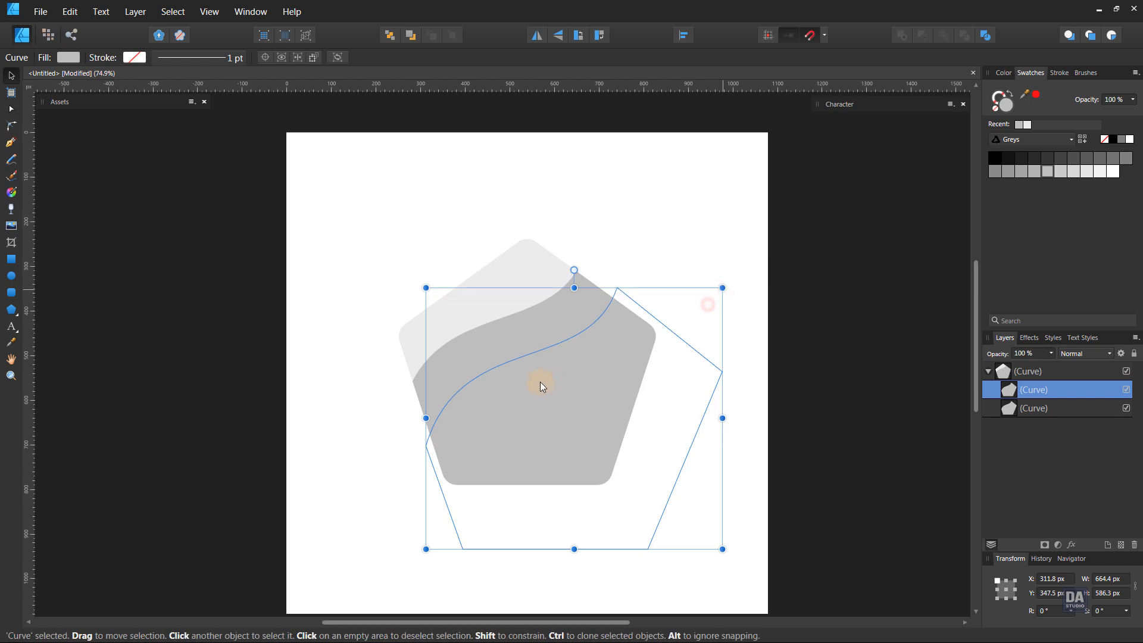
pyautogui.moveTo(541, 380); pyautogui.dragTo(546, 399)
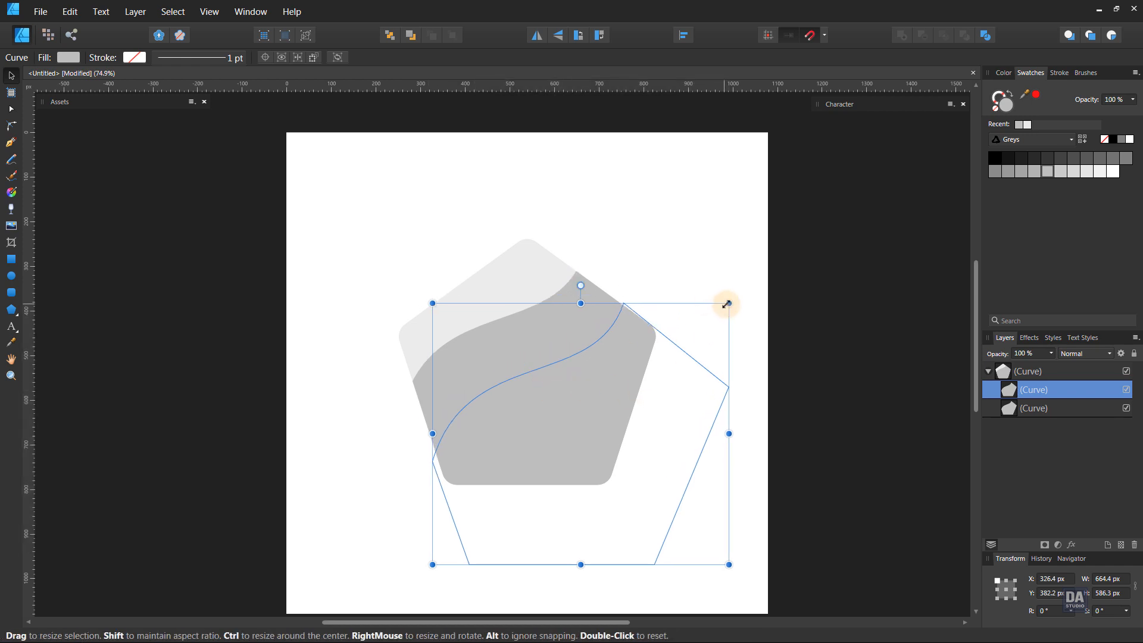
pyautogui.moveTo(728, 303); pyautogui.dragTo(738, 300)
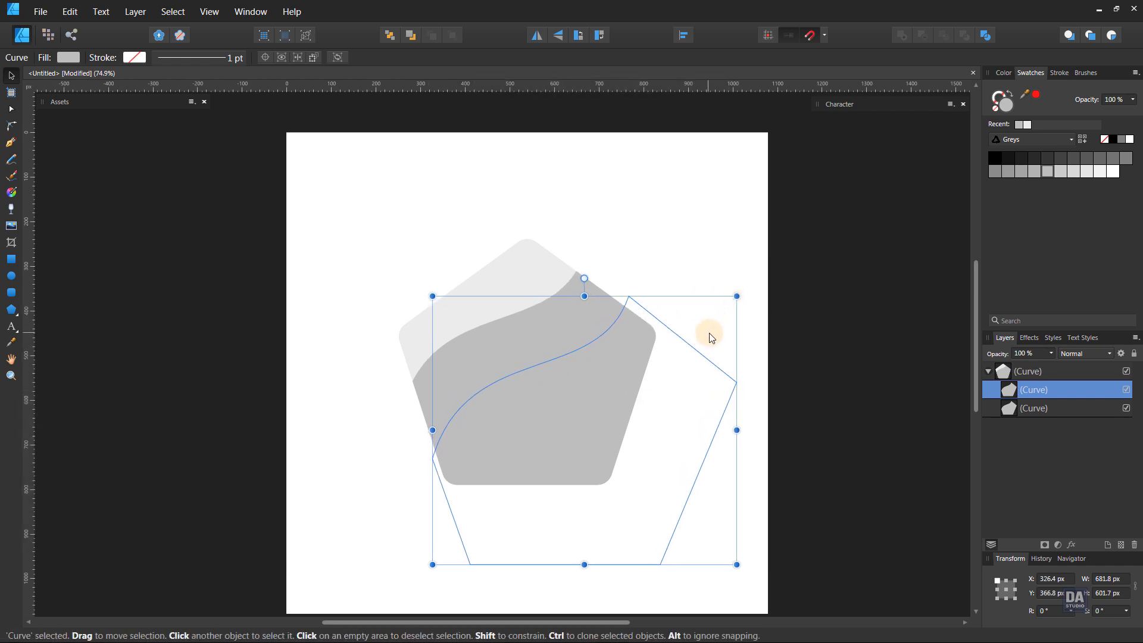
pyautogui.click(1024, 174)
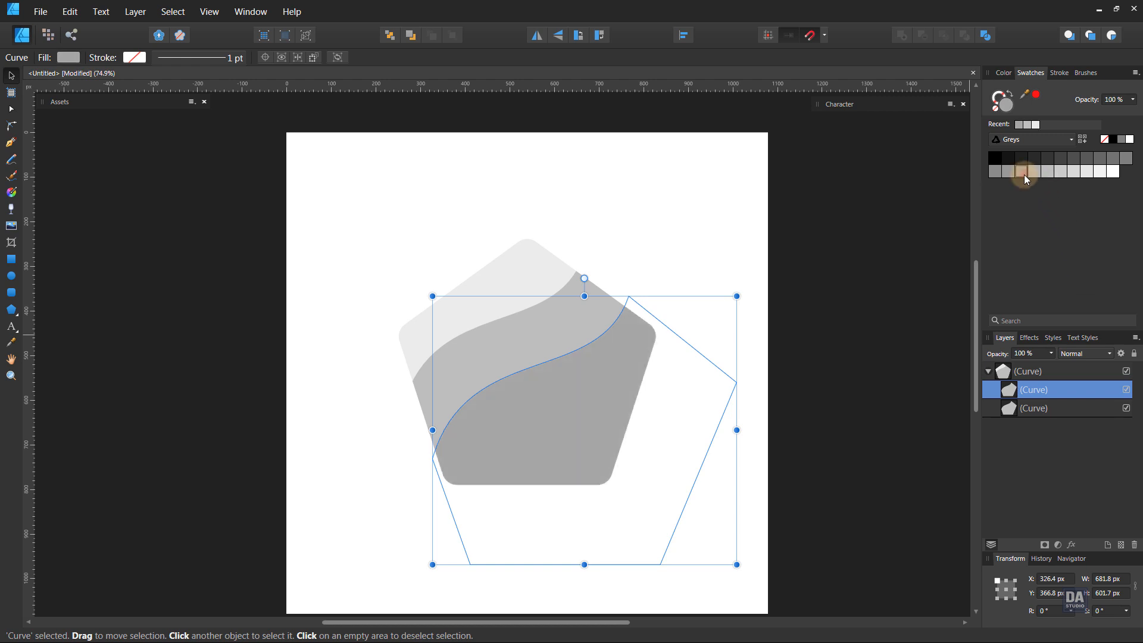
pyautogui.click(767, 353)
# Place a duplicate of the second wave lower in the pentagon and fill it with the next darker grey
pyautogui.moveTo(573, 439)
pyautogui.mouseDown()
pyautogui.moveTo(565, 449)
pyautogui.moveTo(585, 501)
pyautogui.moveTo(587, 493)
pyautogui.mouseUp()
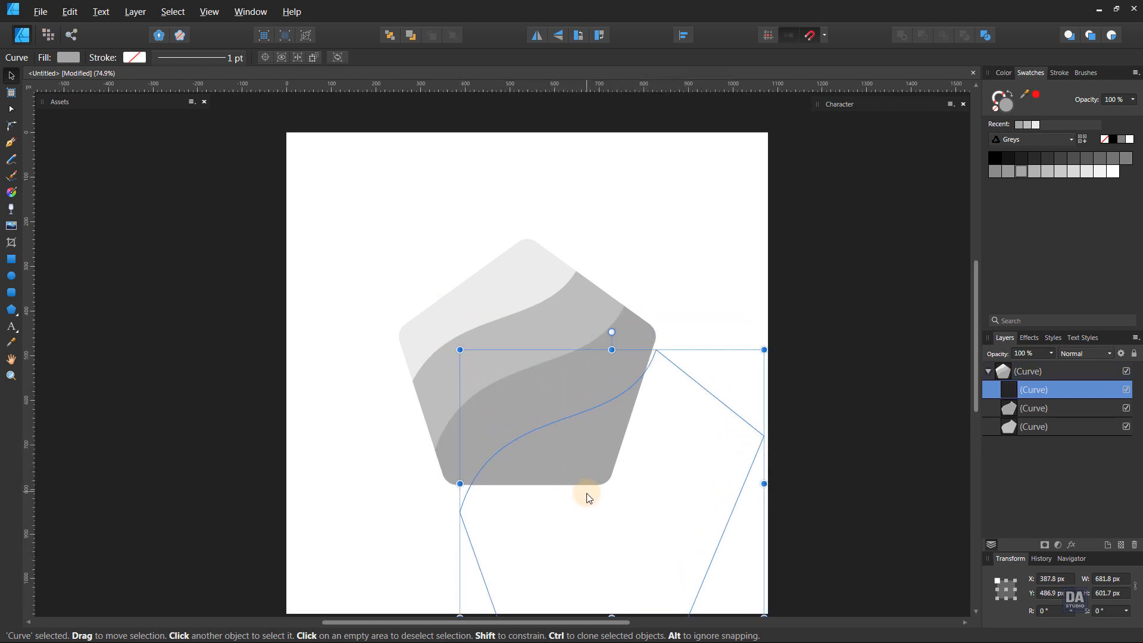
pyautogui.moveTo(619, 531); pyautogui.dragTo(612, 471)
pyautogui.click(991, 172)
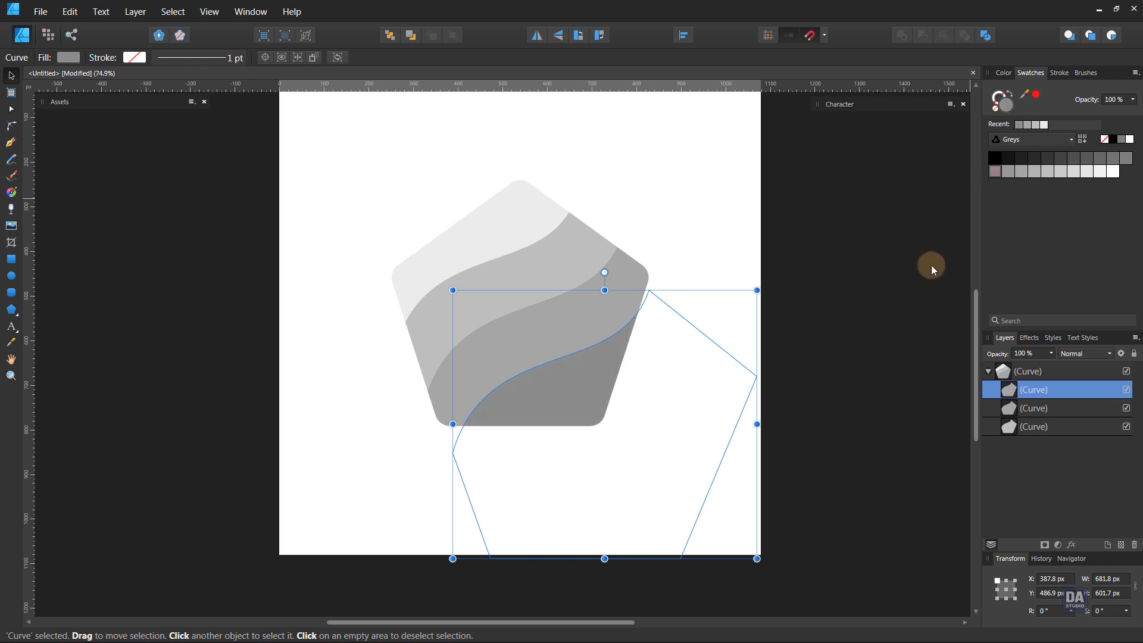
# Shrink the third wave to about 483 × 427 px and position it over the pentagon's lower edge
pyautogui.moveTo(755, 562); pyautogui.dragTo(694, 511)
pyautogui.moveTo(566, 434)
pyautogui.mouseDown()
pyautogui.moveTo(597, 454)
pyautogui.moveTo(579, 451)
pyautogui.mouseUp()
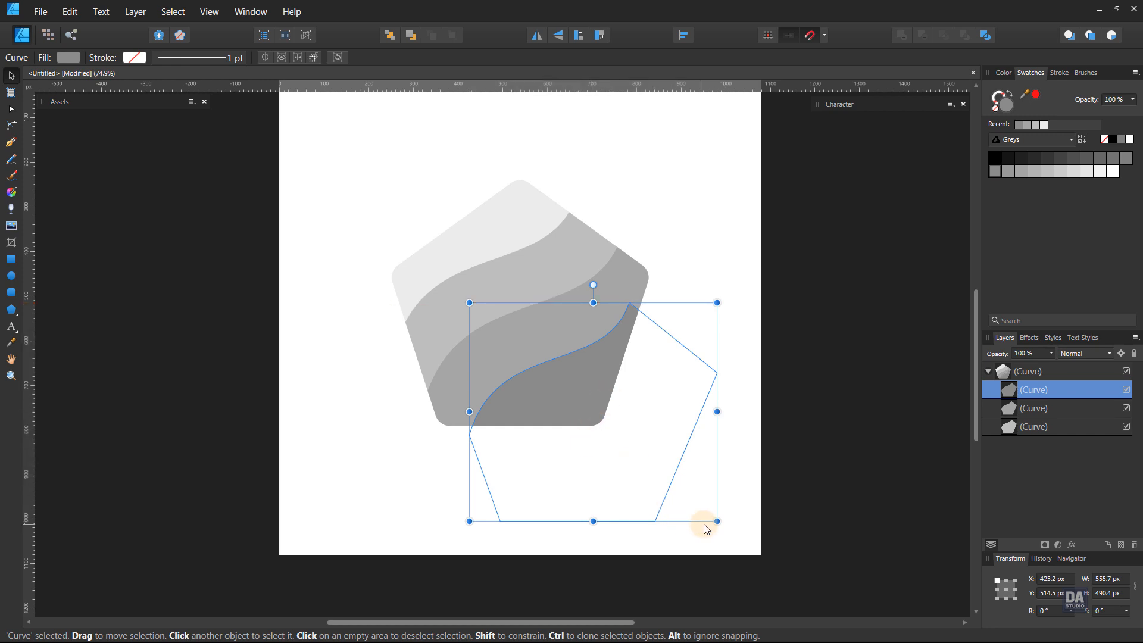
pyautogui.moveTo(716, 521); pyautogui.dragTo(684, 492)
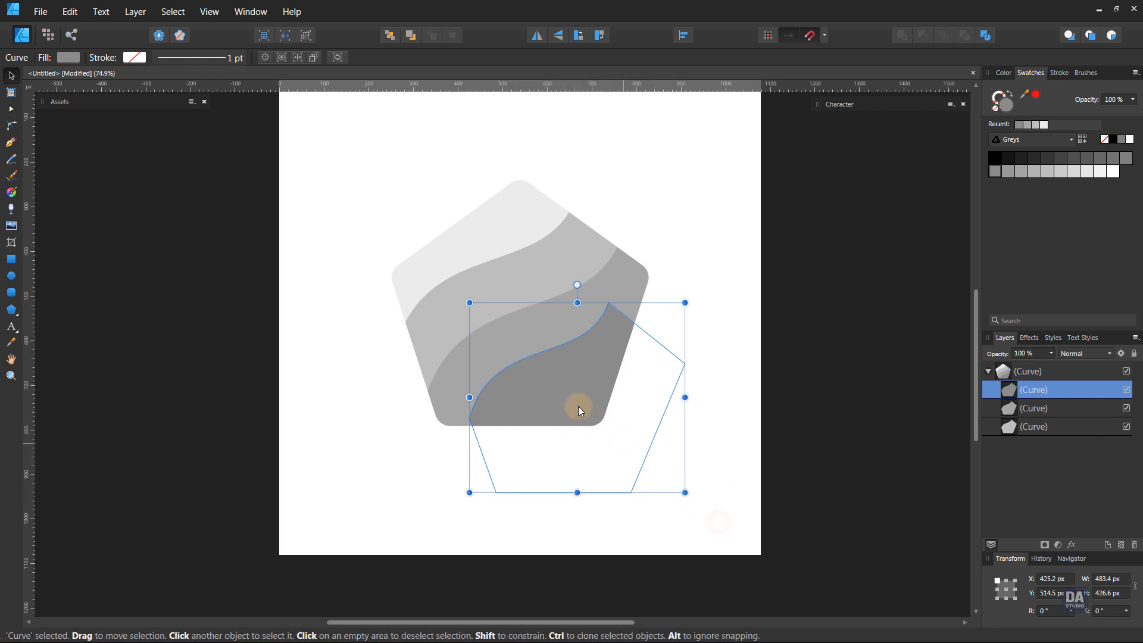
pyautogui.moveTo(576, 431); pyautogui.dragTo(561, 434)
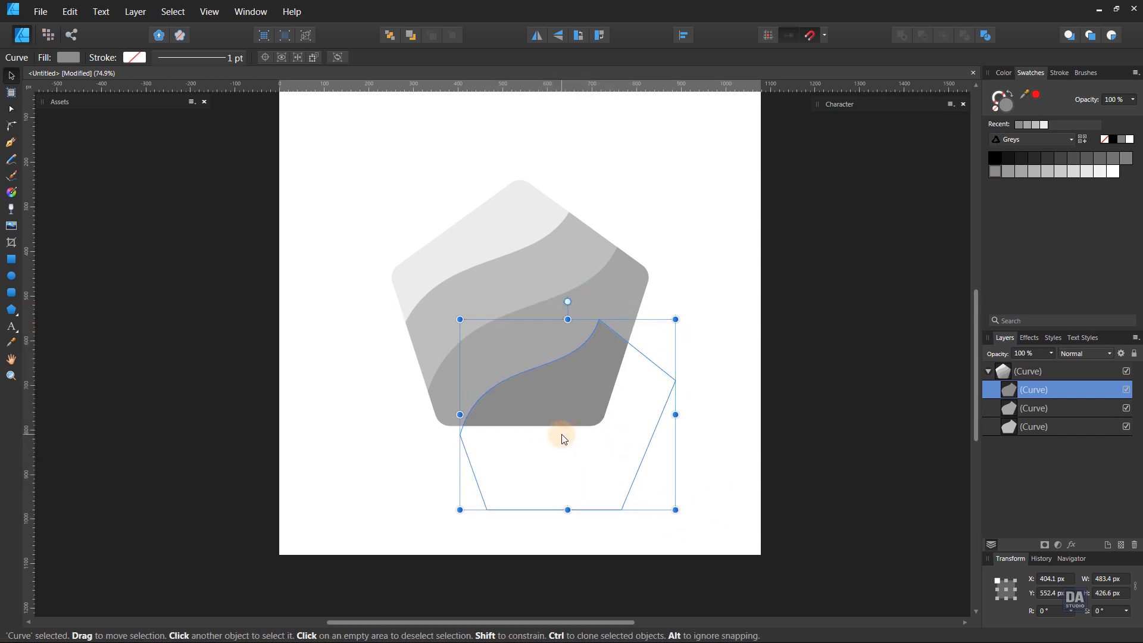
# Reshape the third wave by moving its upper node past the pentagon's right edge and its lower-left node slightly inward
pyautogui.scroll(2, 590, 409)
pyautogui.press('a')
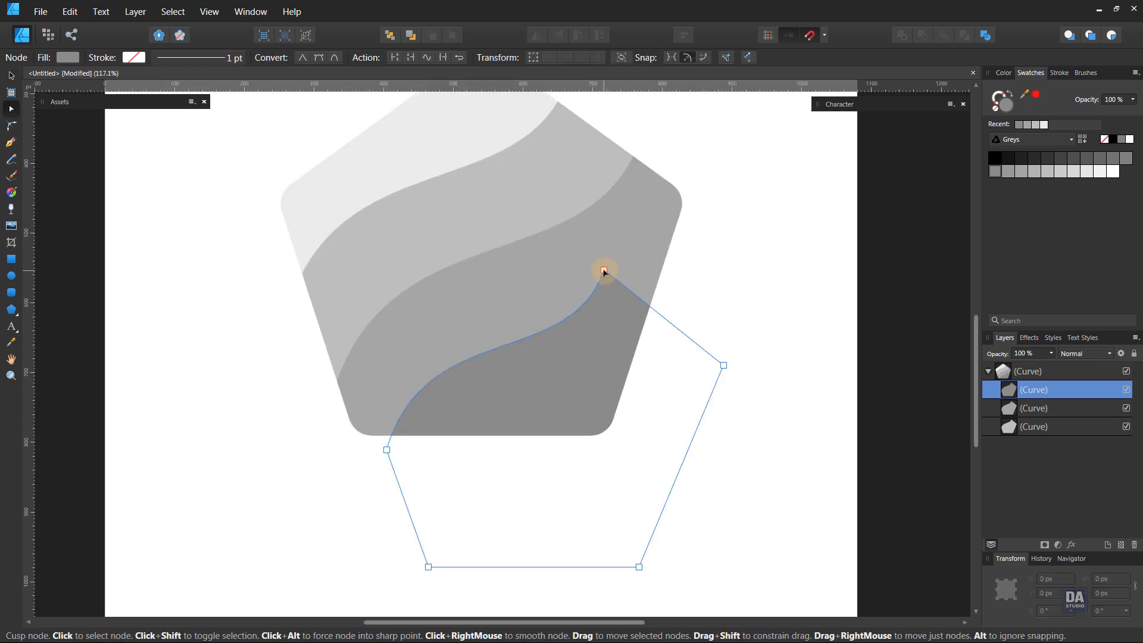
pyautogui.moveTo(604, 271); pyautogui.dragTo(675, 244)
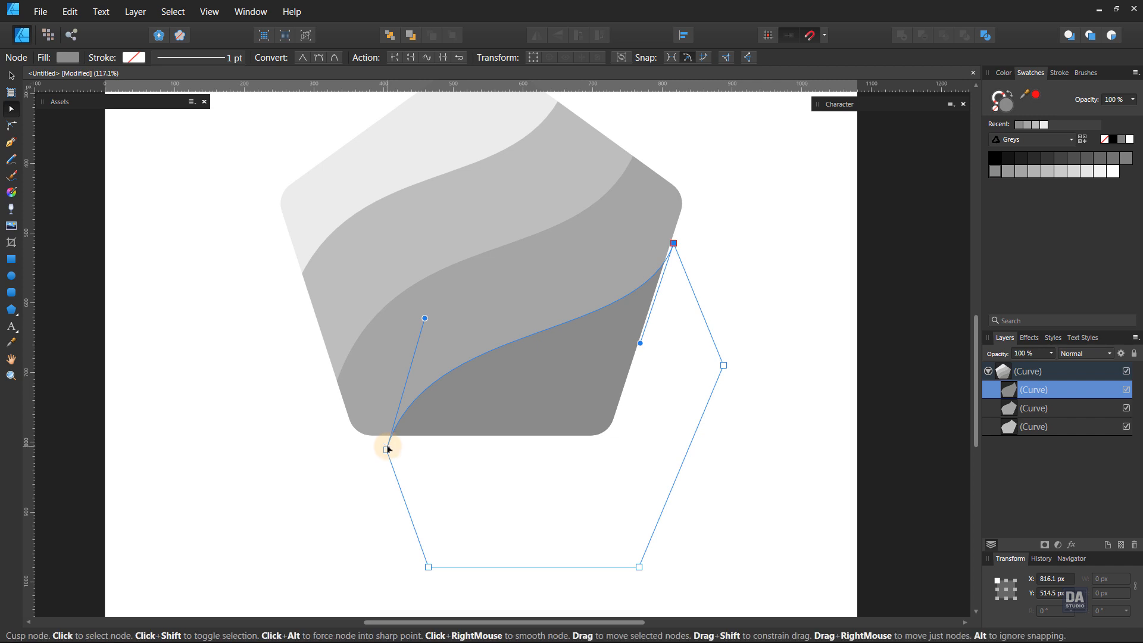
pyautogui.moveTo(387, 449); pyautogui.dragTo(402, 450)
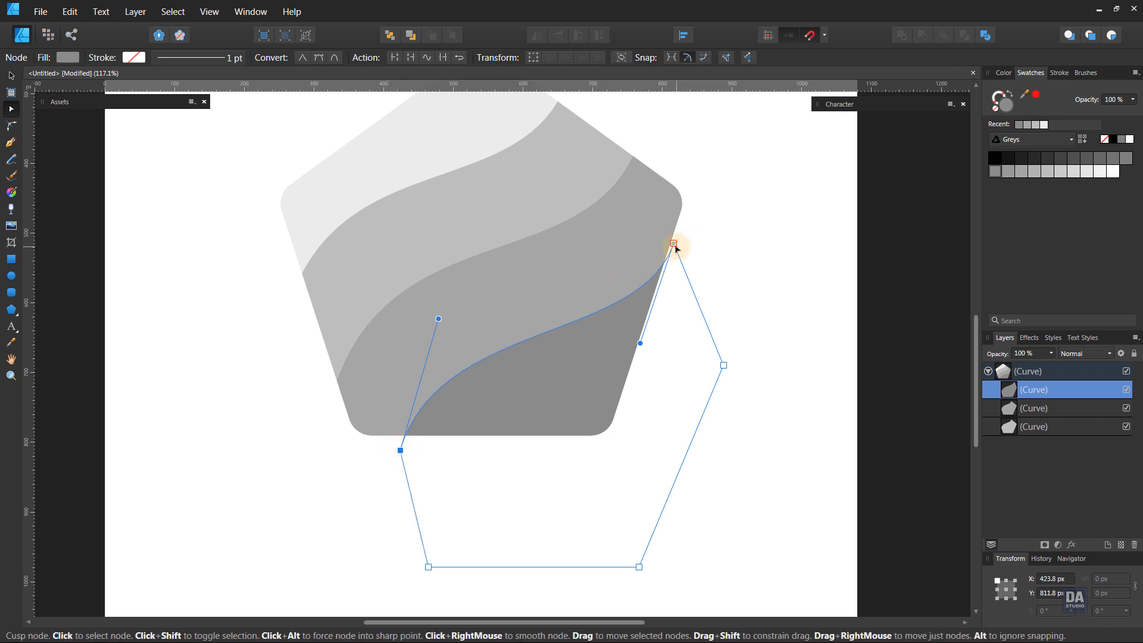
pyautogui.moveTo(675, 245); pyautogui.dragTo(676, 237)
pyautogui.click(724, 278)
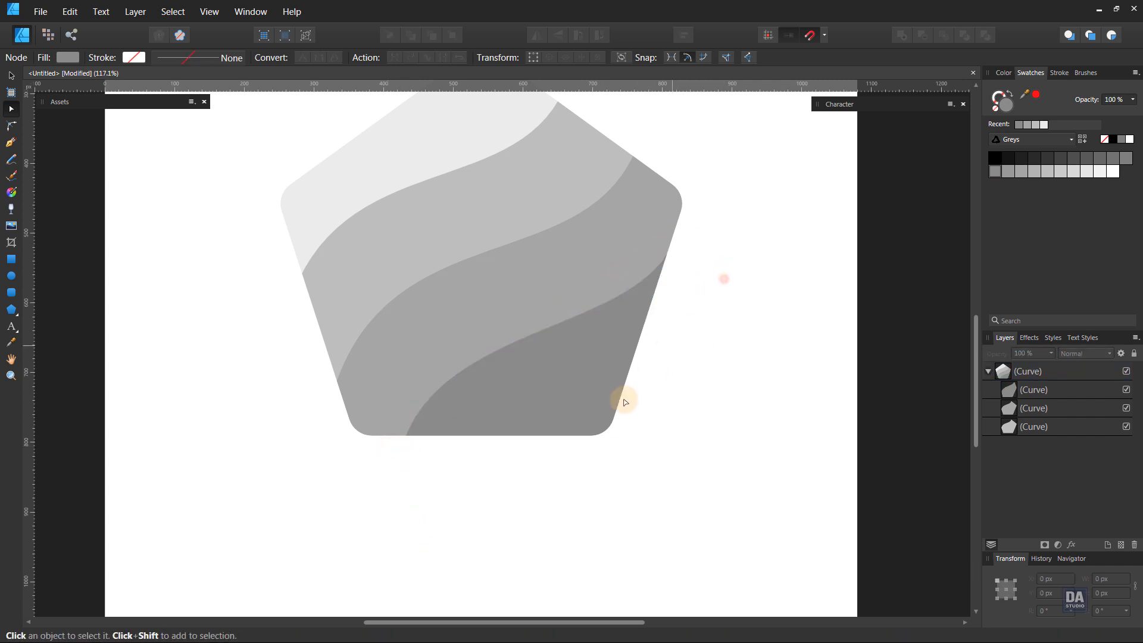
# Fill the parent pentagon with the pink-to-yellow gradient from the Fancy Gradient palette
pyautogui.scroll(-2, 595, 452)
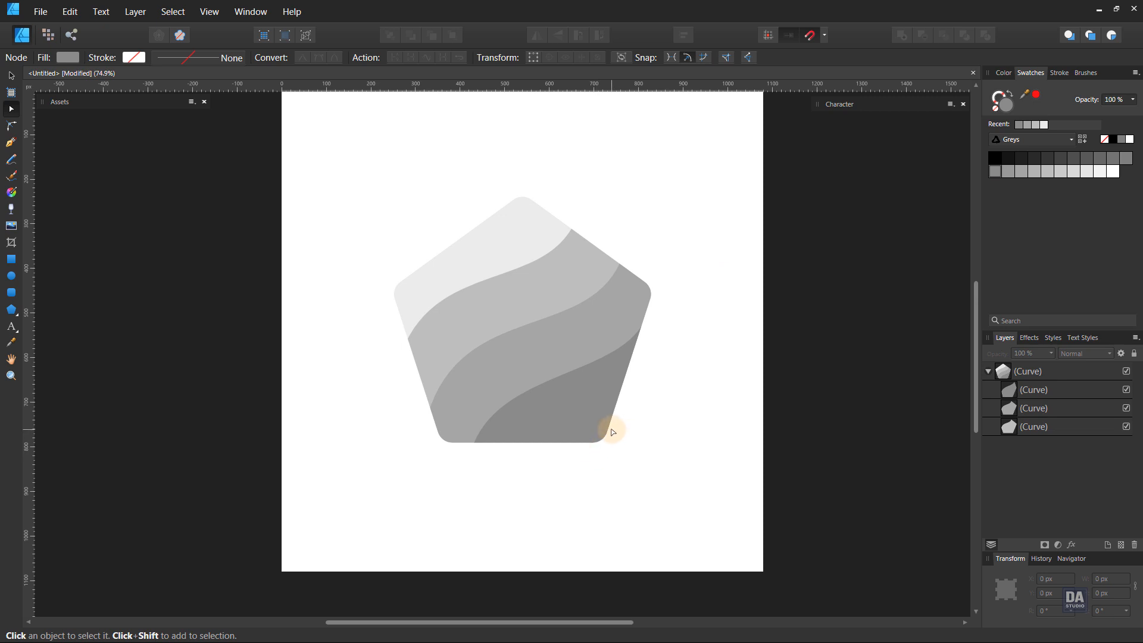
pyautogui.press('v')
pyautogui.hotkey('ctrl', 'space')
pyautogui.moveTo(590, 425); pyautogui.dragTo(569, 401)
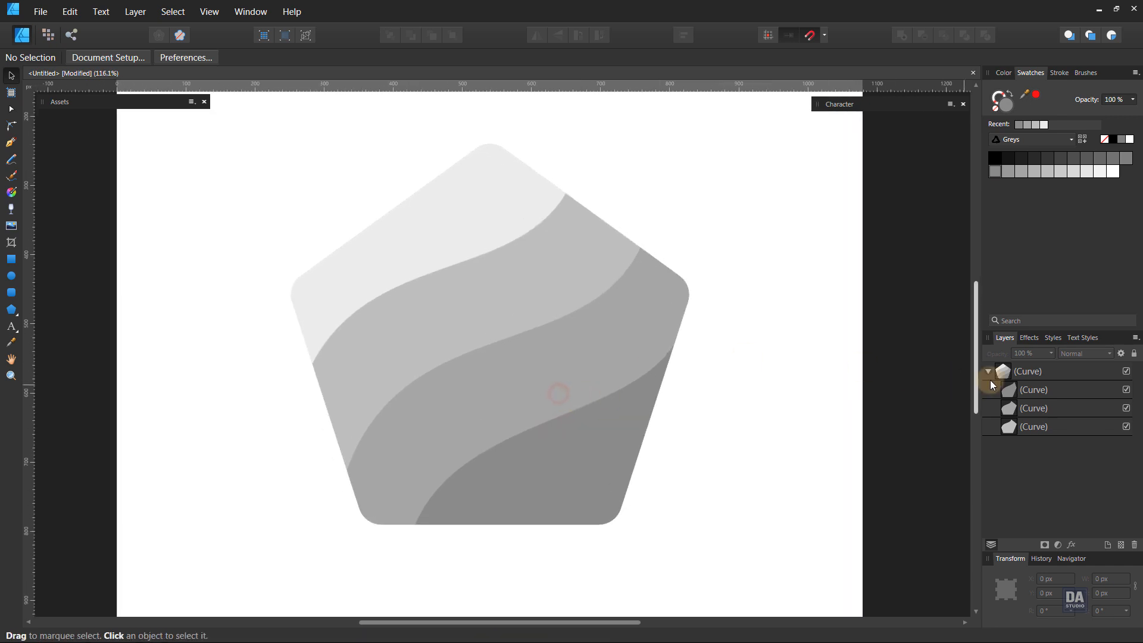
pyautogui.click(1023, 374)
pyautogui.click(1027, 139)
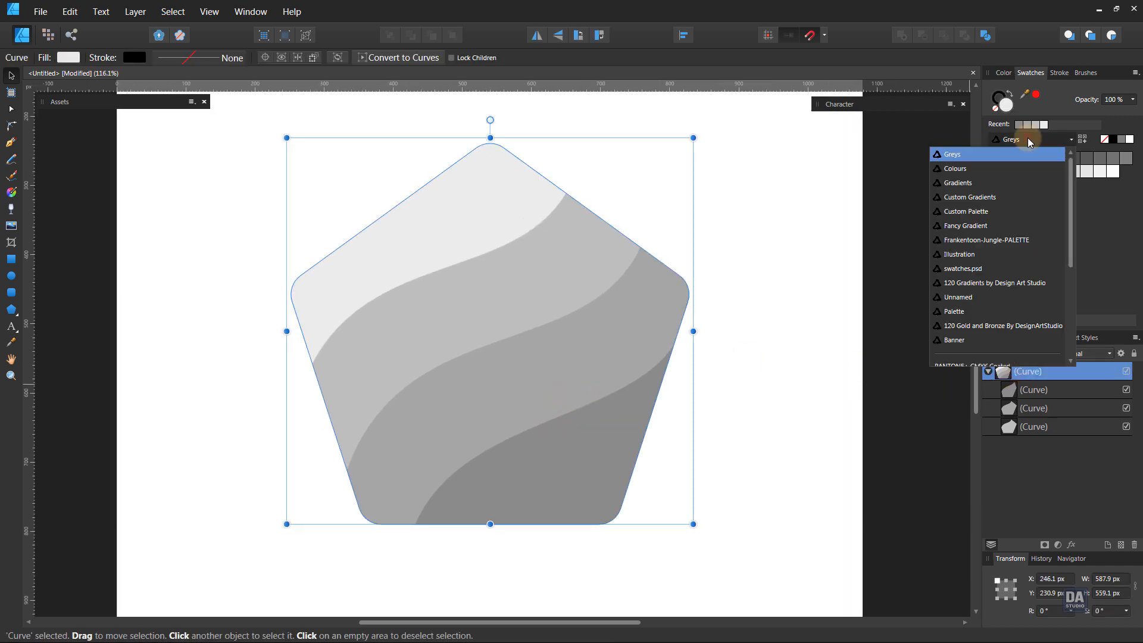
pyautogui.click(1001, 226)
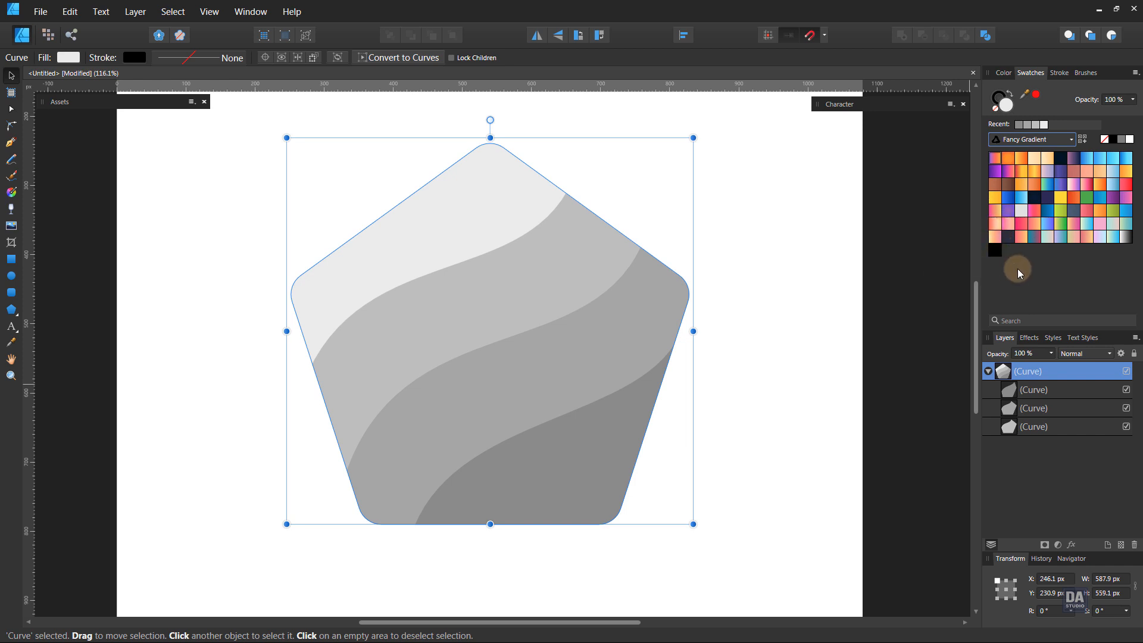
pyautogui.click(1033, 232)
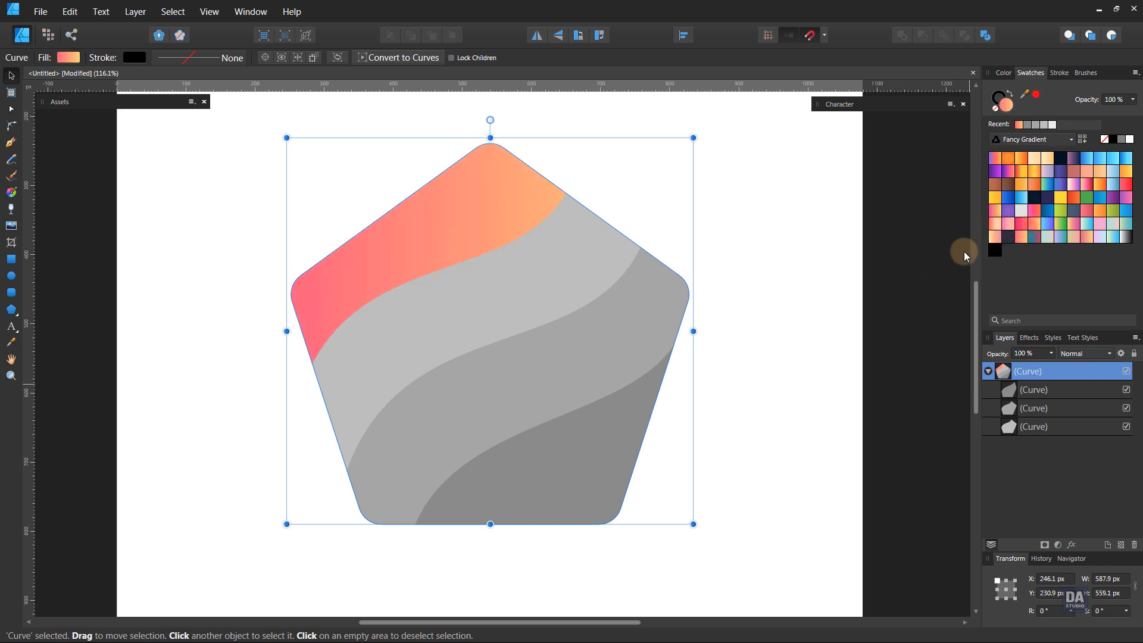
# Redirect the pentagon's linear gradient diagonally from outside its upper-left edge to near its lower-right side
pyautogui.click(68, 57)
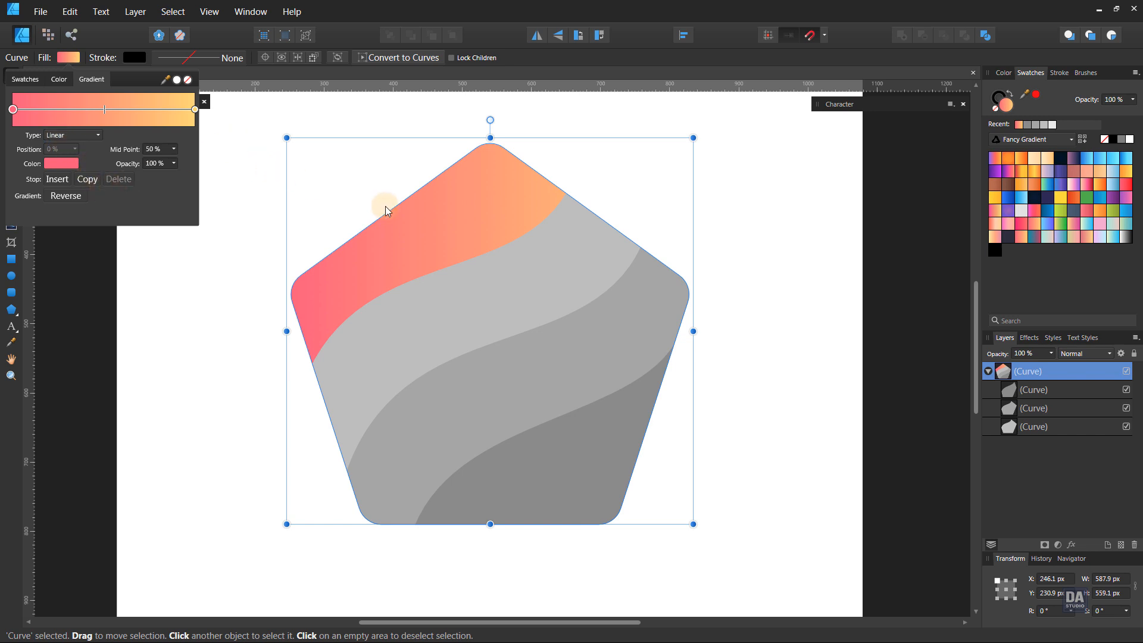
pyautogui.click(410, 237)
pyautogui.click(16, 195)
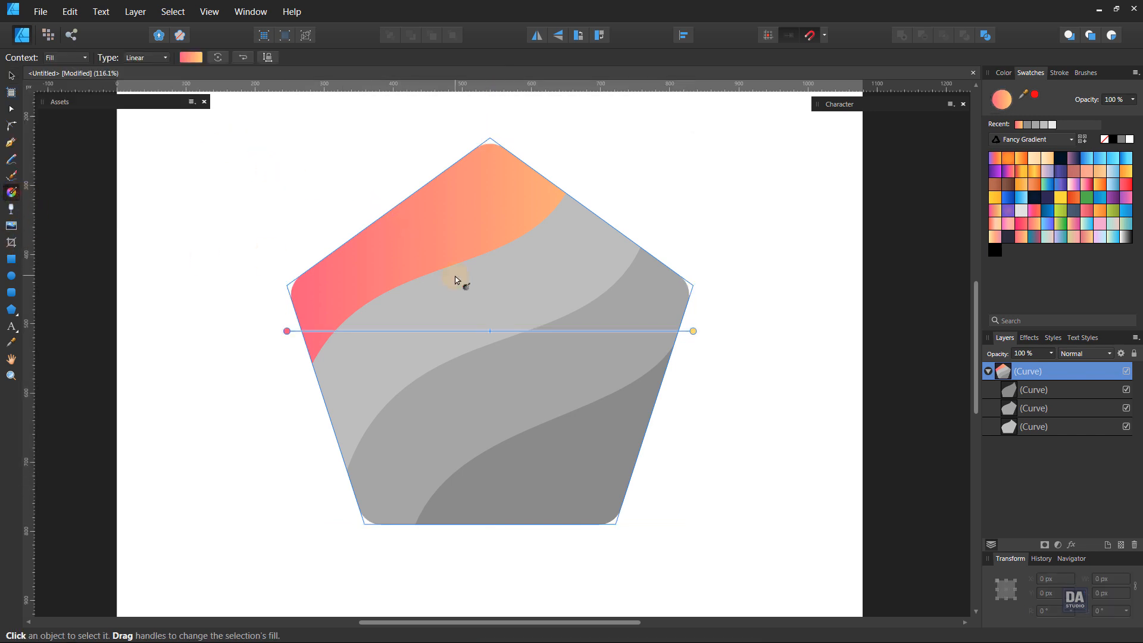
pyautogui.moveTo(390, 216); pyautogui.dragTo(601, 505)
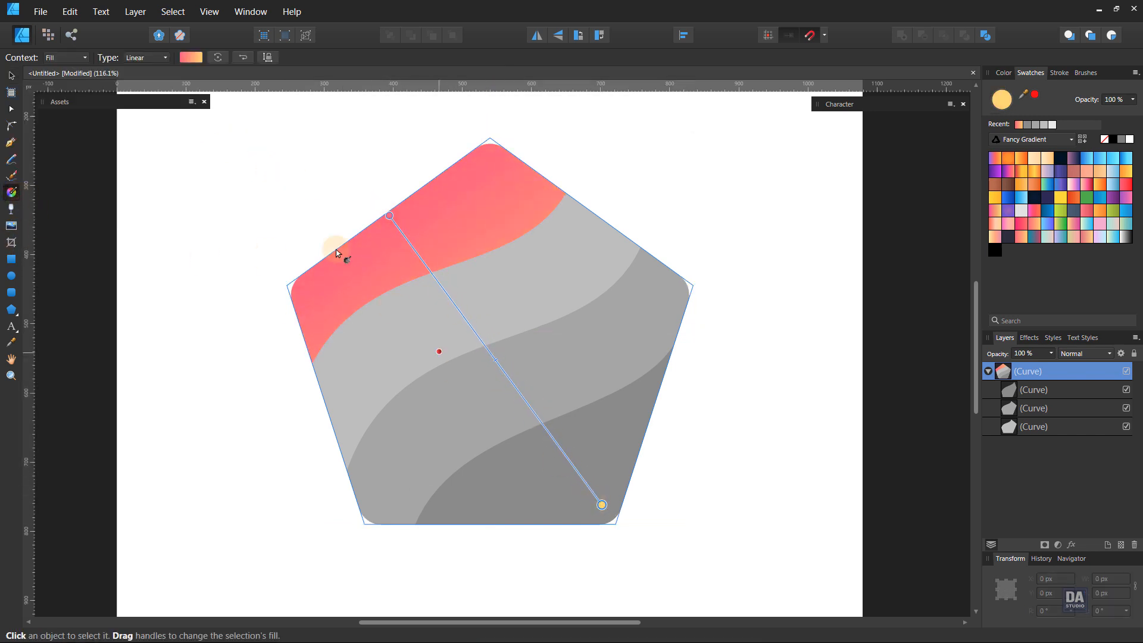
pyautogui.moveTo(319, 231); pyautogui.dragTo(626, 426)
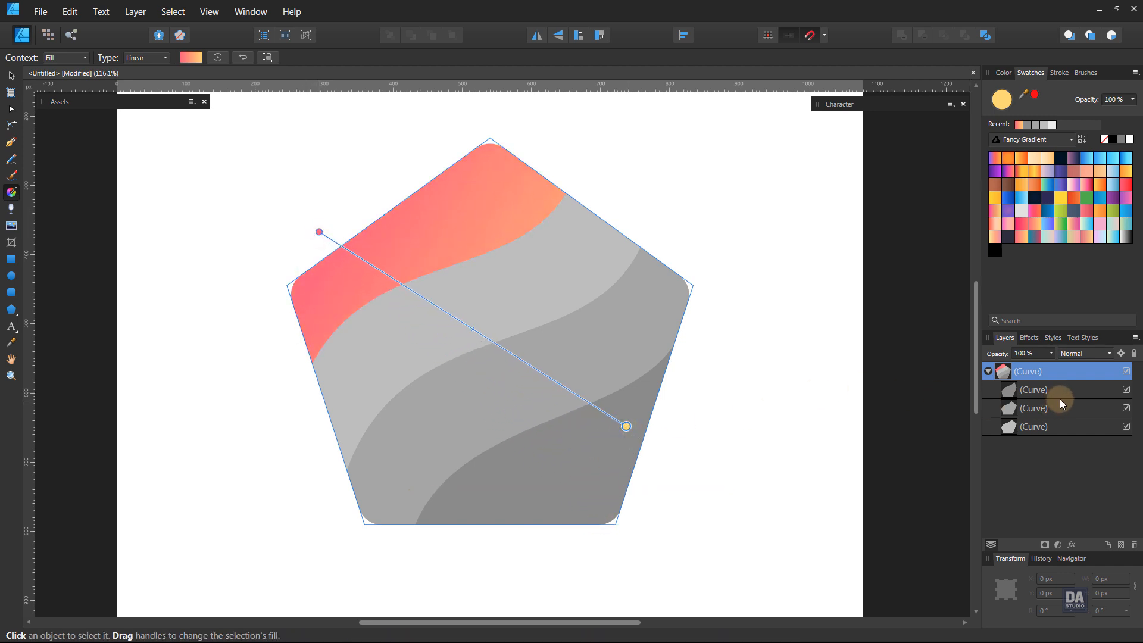
# Apply the white-to-transparent gradient from the Fancy Gradient palette to all three clipped wave shapes
pyautogui.click(1094, 391)
pyautogui.keyDown('shift'); pyautogui.click(1068, 412); pyautogui.keyUp('shift')
pyautogui.keyDown('shift'); pyautogui.click(1067, 424); pyautogui.keyUp('shift')
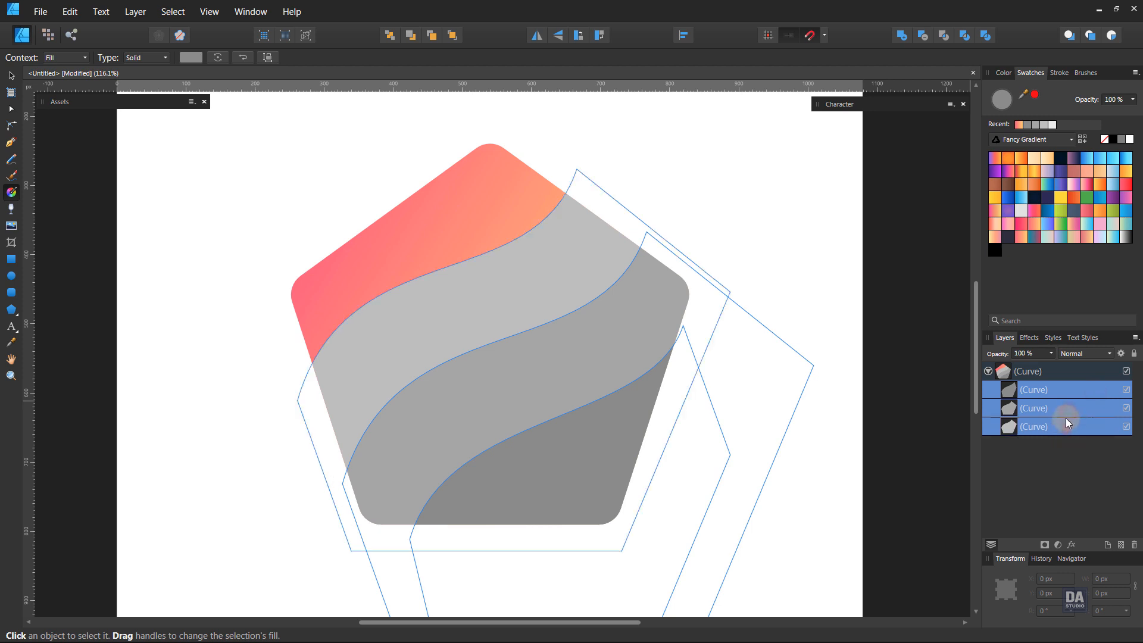
pyautogui.click(1126, 245)
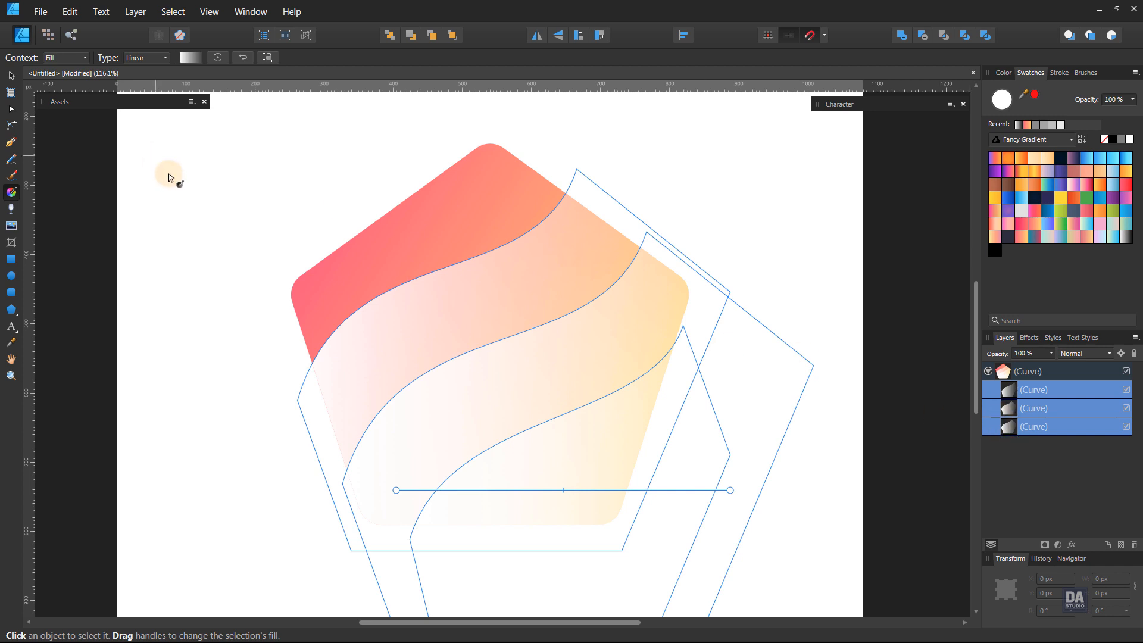
# Set the blend mode of the first wave, the bottommost clipped layer, to Overlay
pyautogui.click(1037, 431)
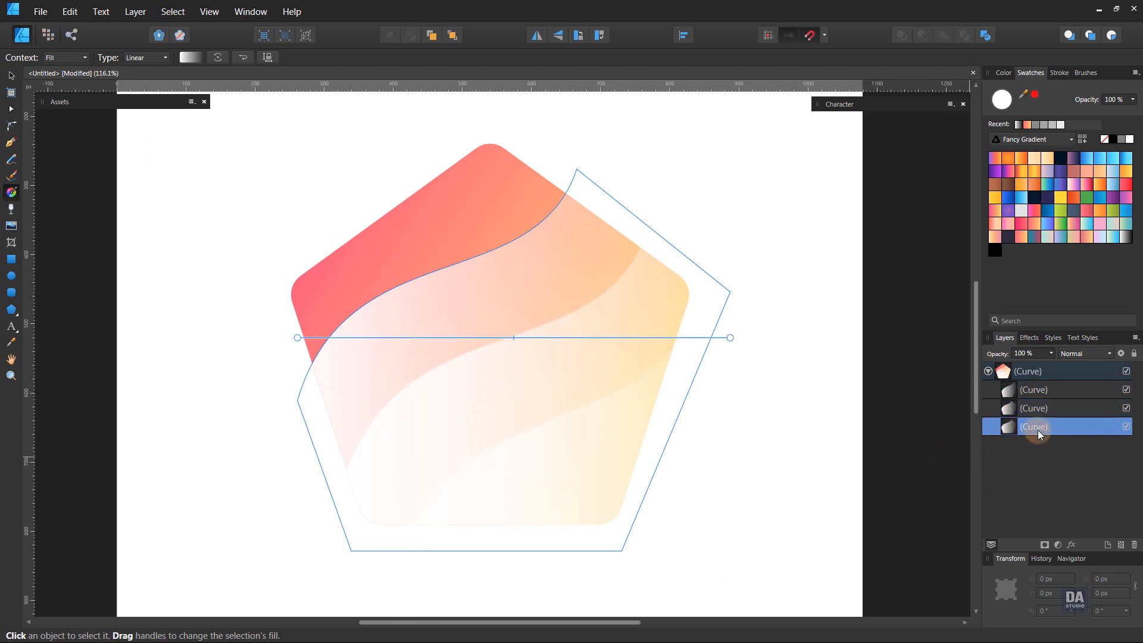
pyautogui.click(1071, 351)
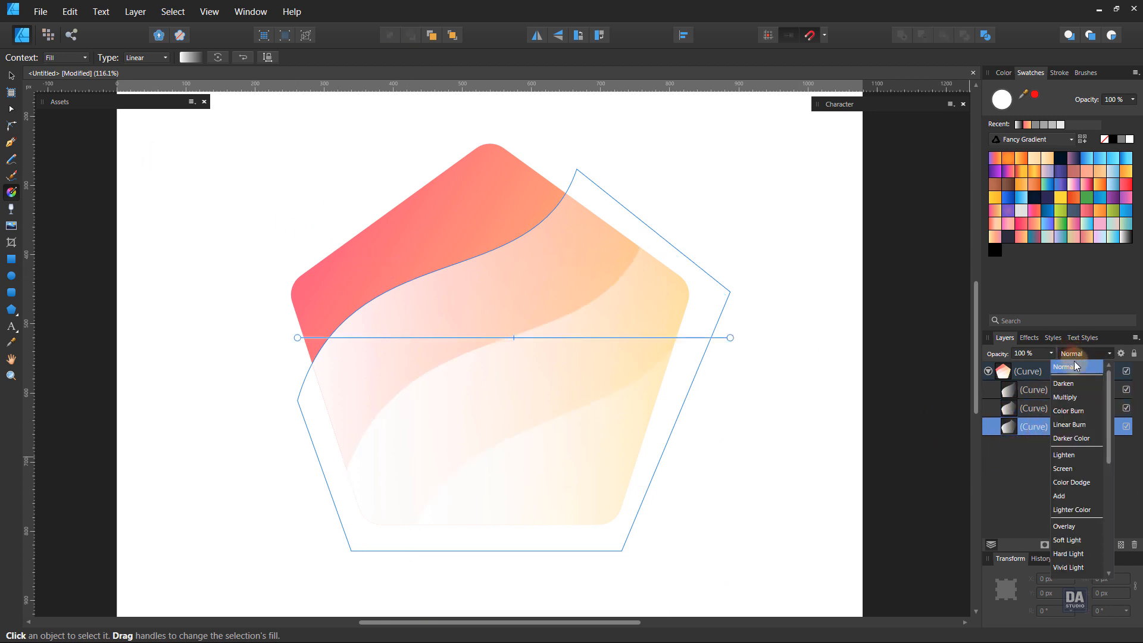
pyautogui.click(1066, 529)
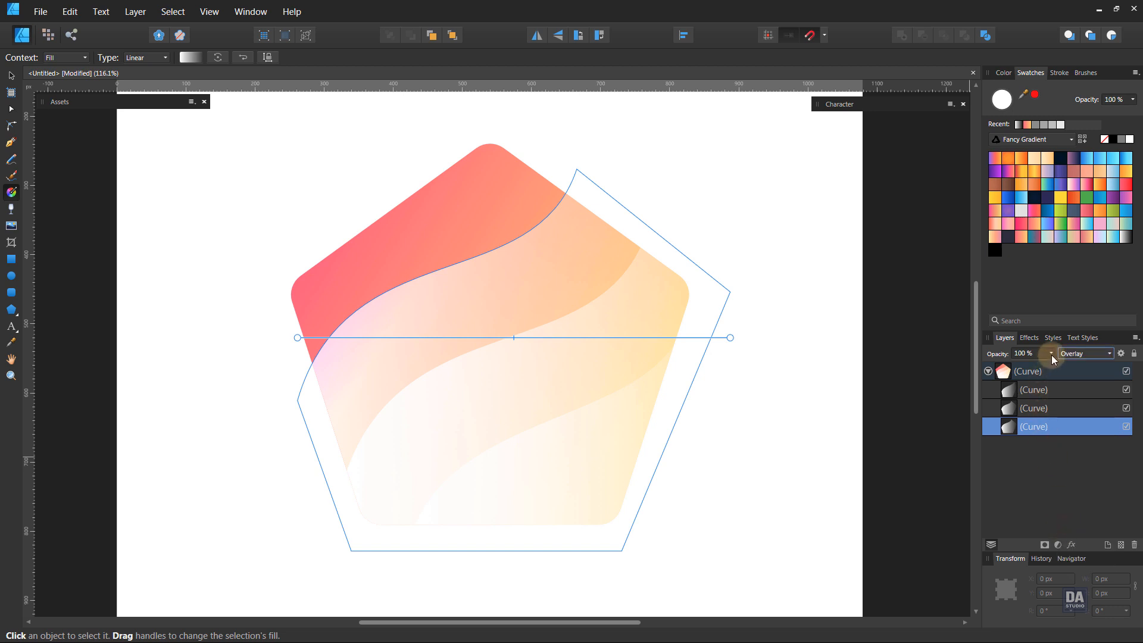
# Redirect the first wave's linear gradient diagonally from below the pentagon's lower-left corner to beyond its upper-right side
pyautogui.moveTo(405, 267); pyautogui.dragTo(625, 579)
pyautogui.moveTo(329, 565); pyautogui.dragTo(731, 263)
pyautogui.press('v')
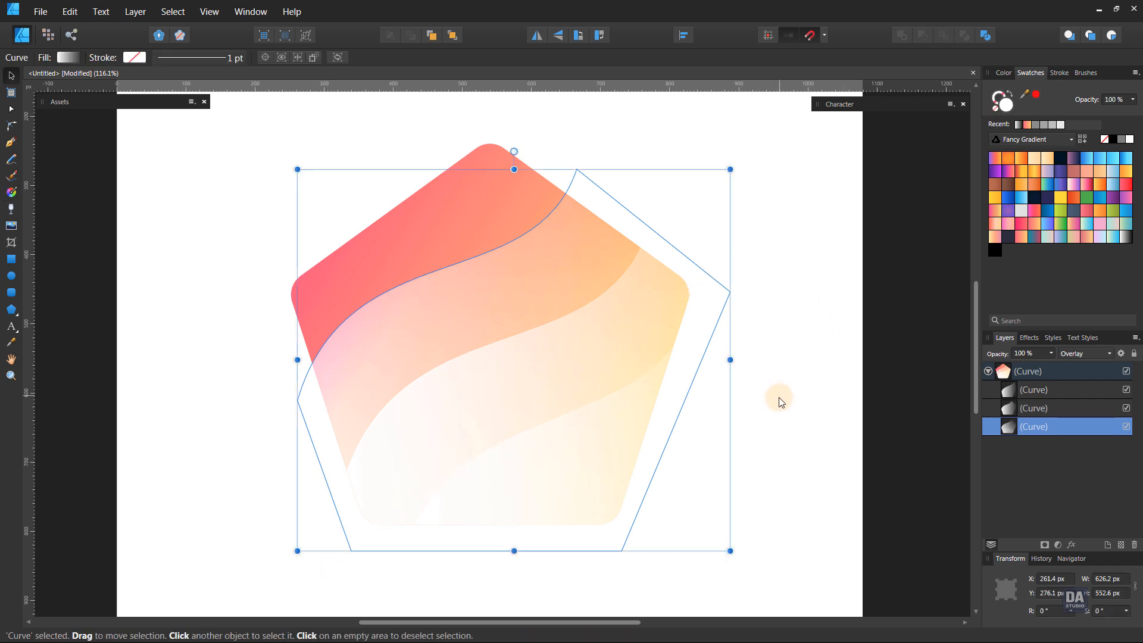
# Lower the layer opacity of the second and third waves to 50%
pyautogui.click(1013, 409)
pyautogui.keyDown('shift'); pyautogui.click(1028, 393); pyautogui.keyUp('shift')
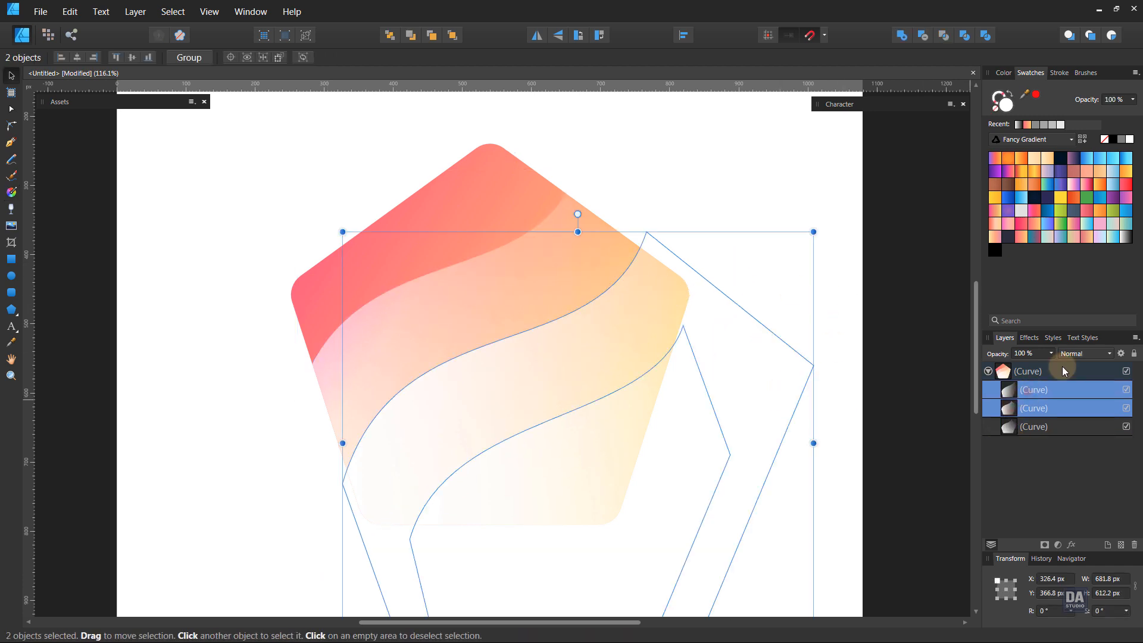
pyautogui.moveTo(1051, 364); pyautogui.dragTo(1014, 369)
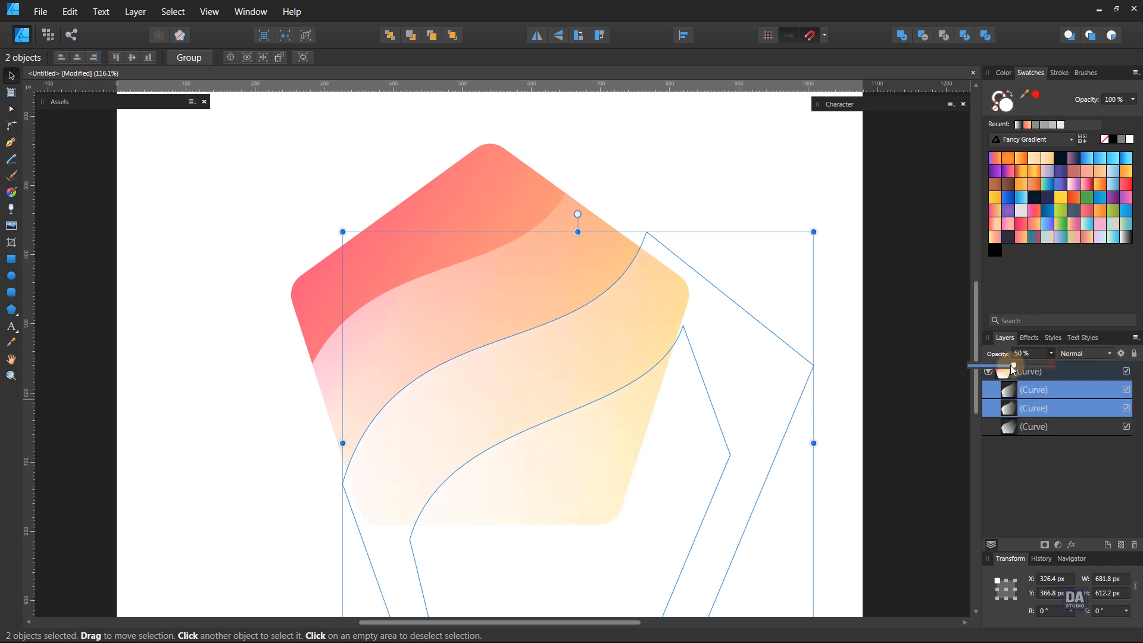
pyautogui.click(838, 405)
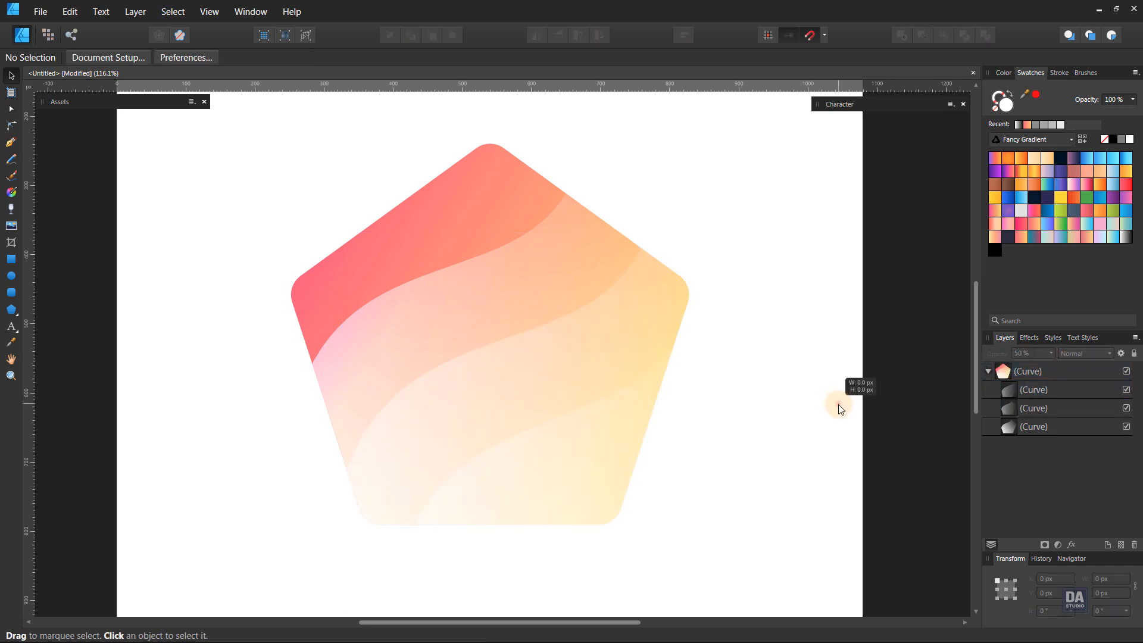
# Redirect the second and third waves' gradients so each fades diagonally down and rightward from its upper edge
pyautogui.click(486, 382)
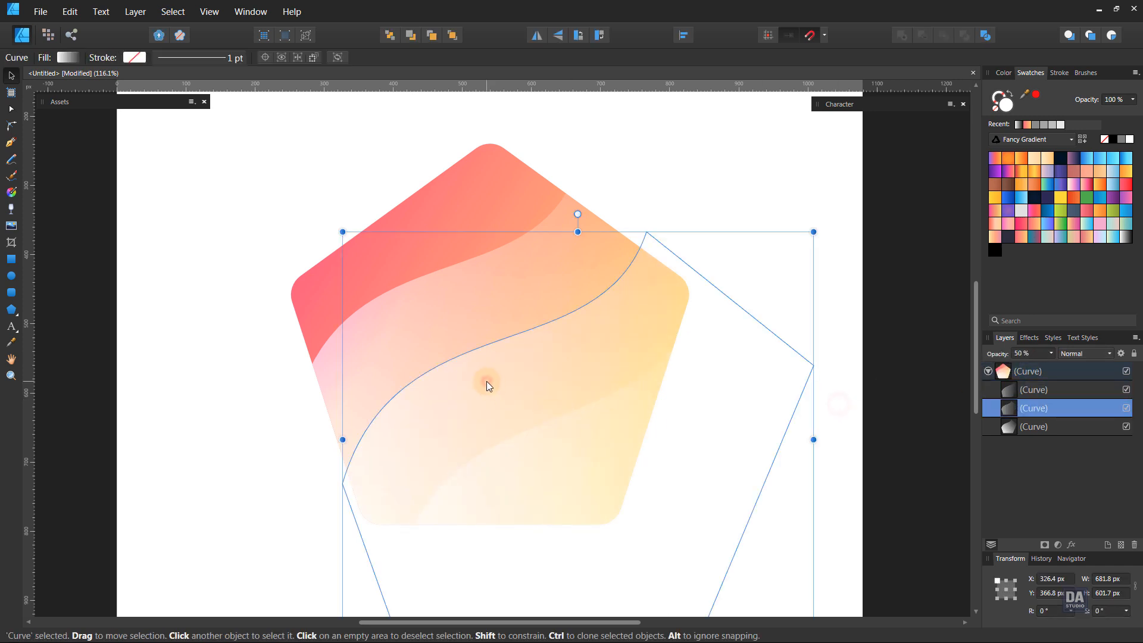
pyautogui.click(11, 193)
pyautogui.moveTo(482, 340); pyautogui.dragTo(592, 529)
pyautogui.click(550, 488)
pyautogui.click(663, 524)
pyautogui.scroll(-4, 587, 518)
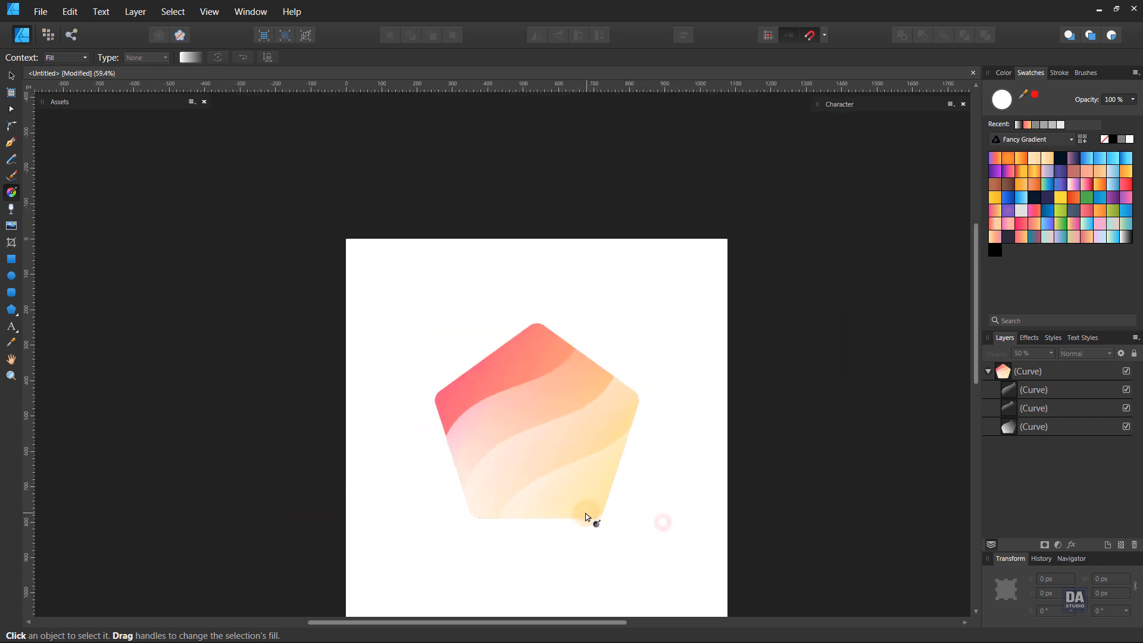
pyautogui.scroll(3, 595, 567)
pyautogui.scroll(1, 534, 330)
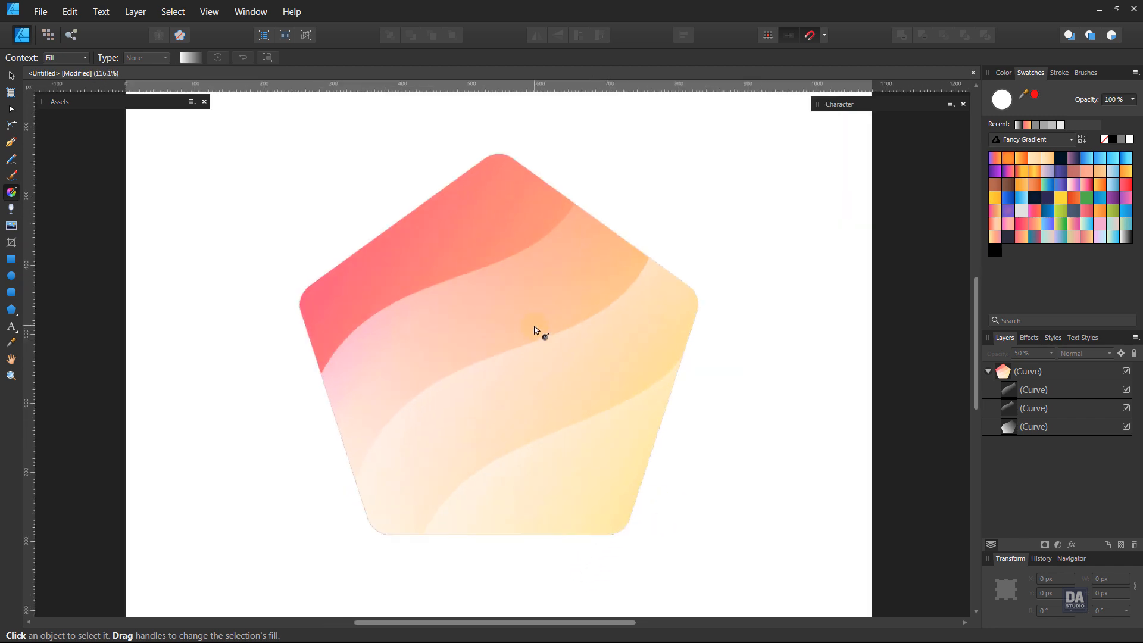
# Draw a Pen curve between the points where the first wave's upper edge meets the pentagon's left and upper-right sides, bowing it upward
pyautogui.press('v')
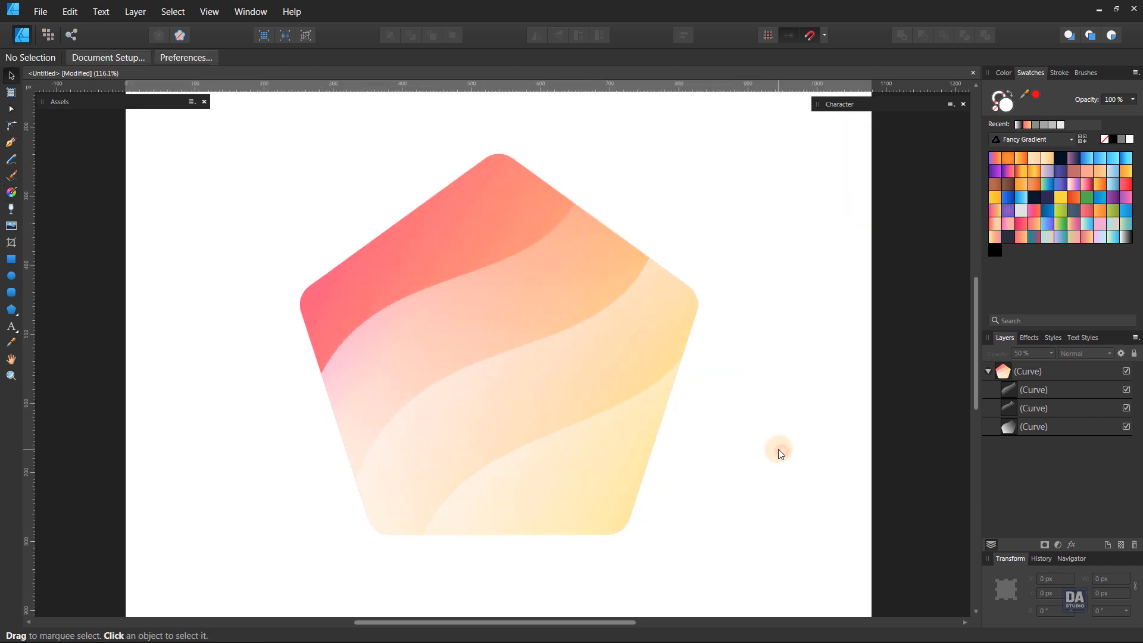
pyautogui.hotkey('ctrl', 'space')
pyautogui.moveTo(507, 391); pyautogui.dragTo(576, 420)
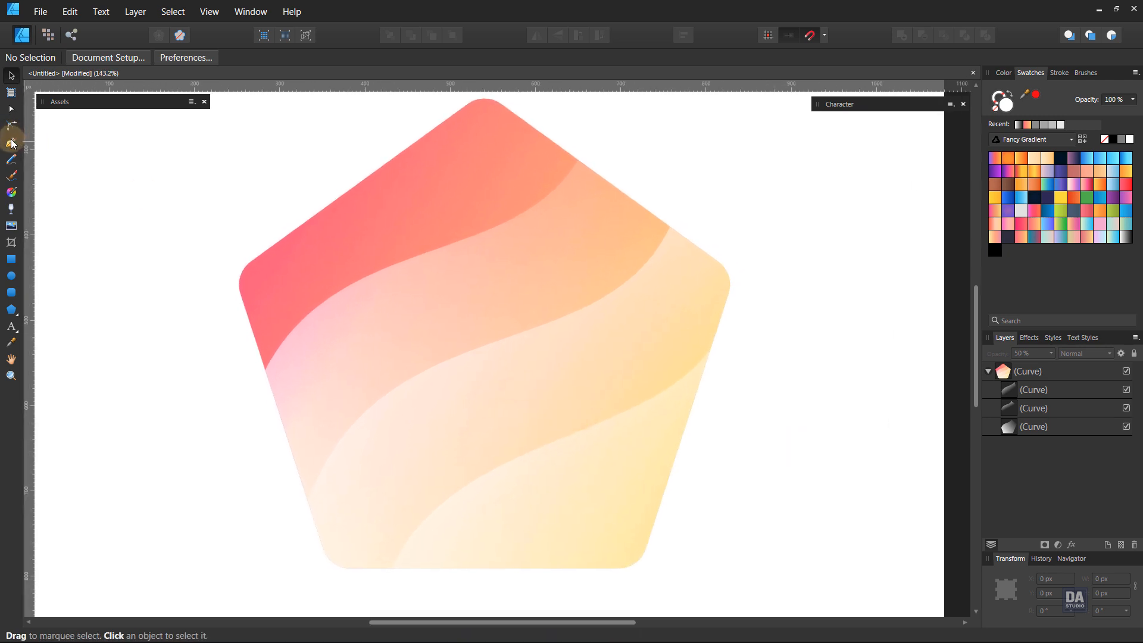
pyautogui.click(12, 143)
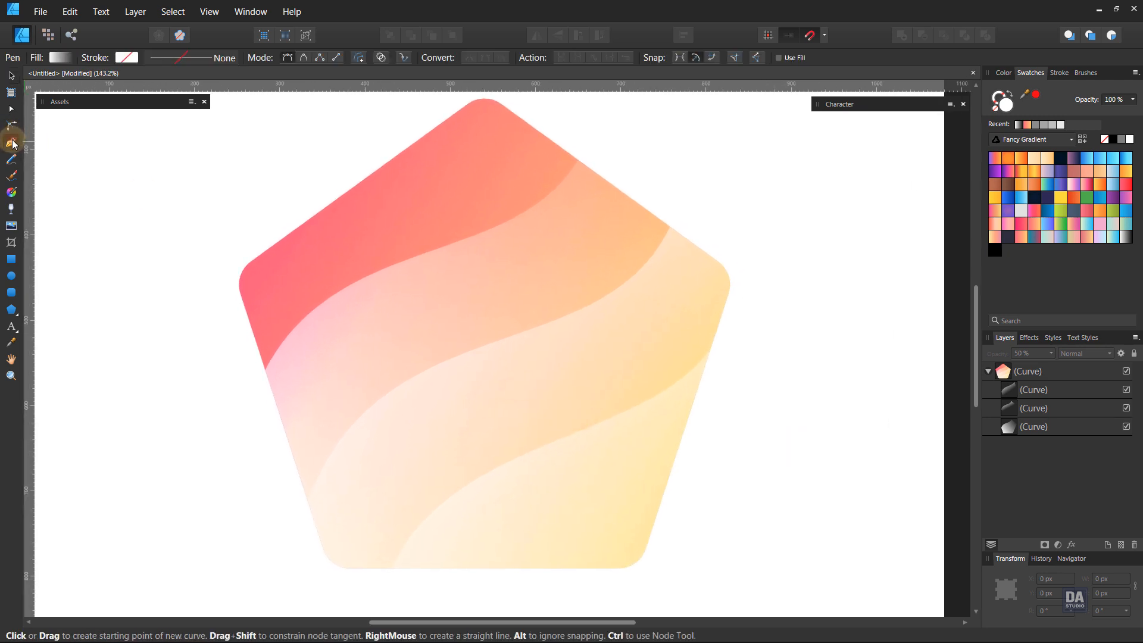
pyautogui.click(267, 371)
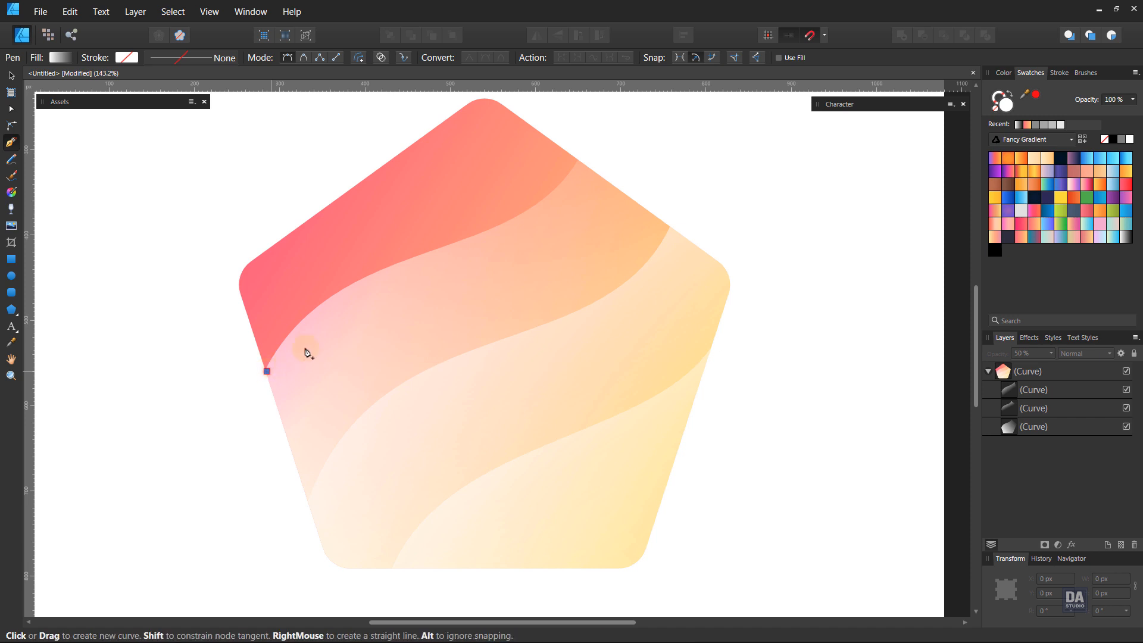
pyautogui.click(577, 160)
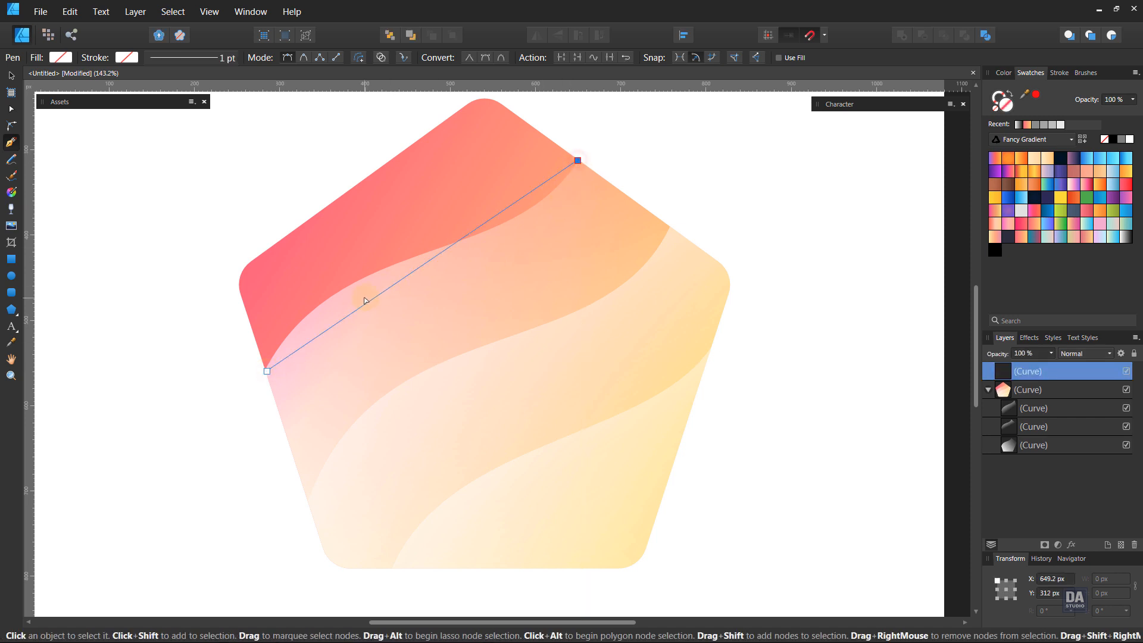
pyautogui.moveTo(361, 293); pyautogui.dragTo(337, 276)
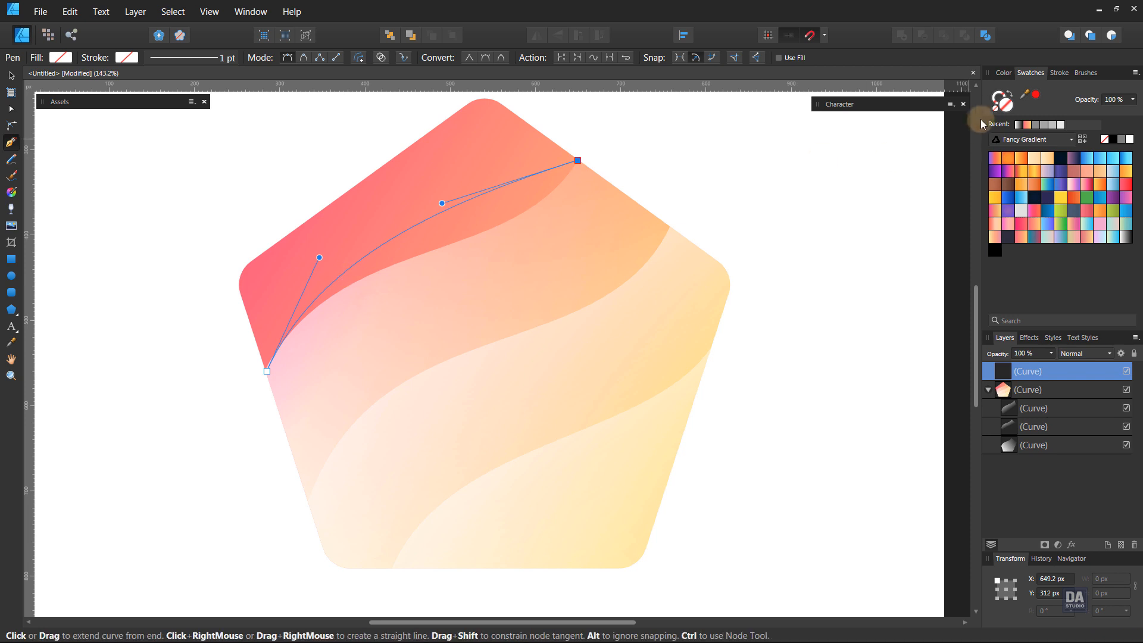
# Apply the white-to-transparent Fancy Gradient swatch to the curve's stroke and set its width to 5 pt
pyautogui.click(996, 106)
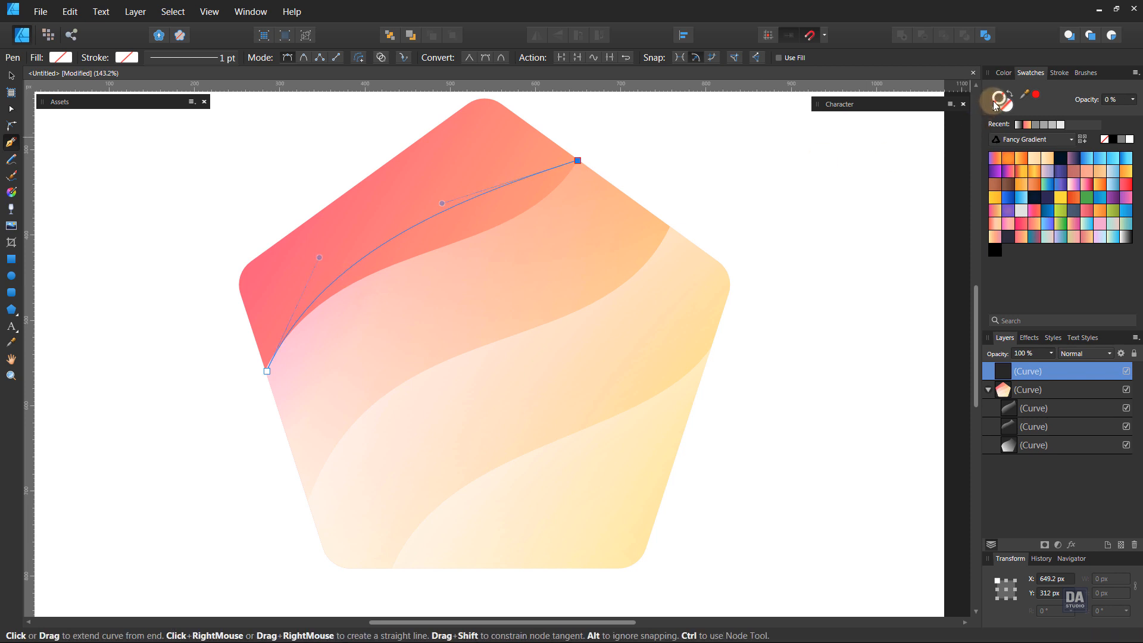
pyautogui.click(1128, 242)
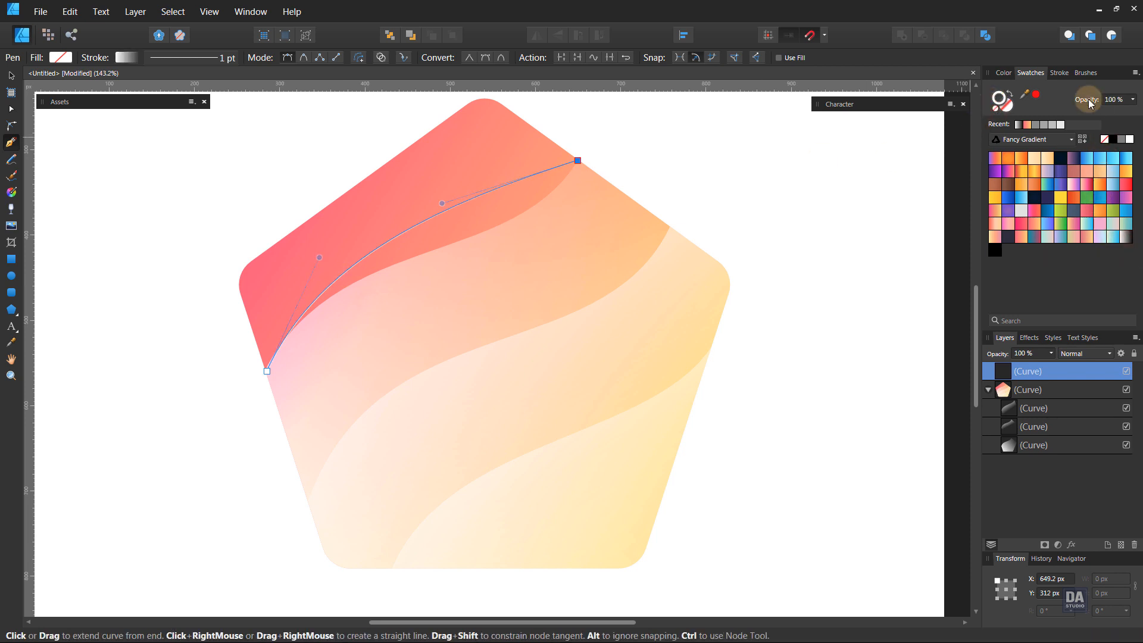
pyautogui.click(1065, 74)
pyautogui.scroll(4, 1117, 109)
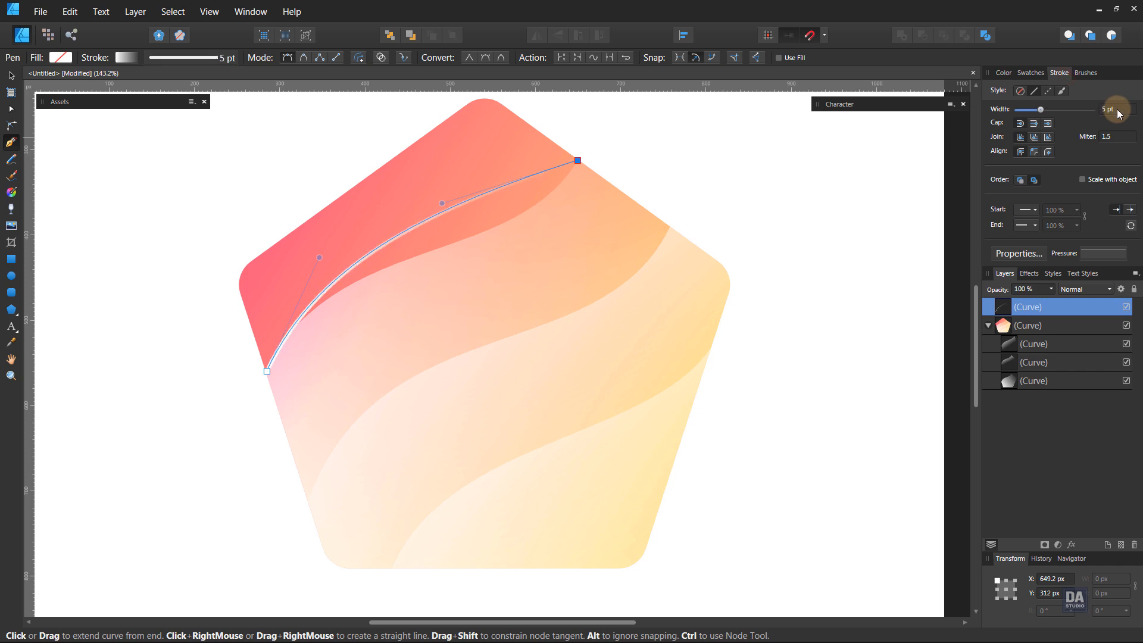
# Adjust the handles at both ends of the curve so it follows the first wave's S-shaped upper edge
pyautogui.moveTo(442, 203); pyautogui.dragTo(536, 248)
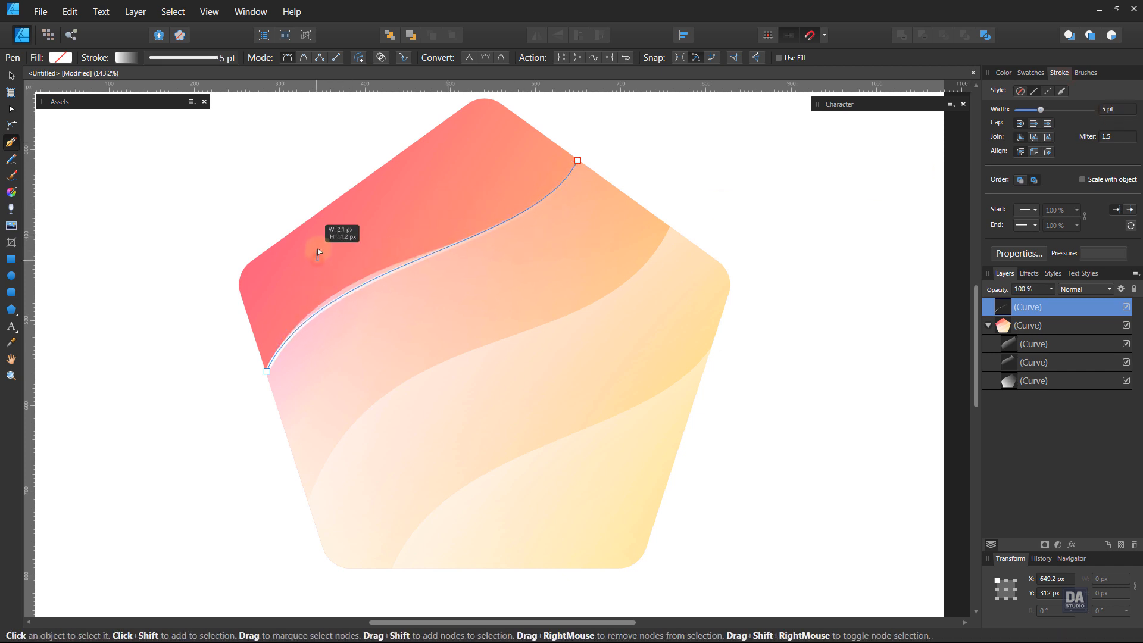
pyautogui.click(266, 371)
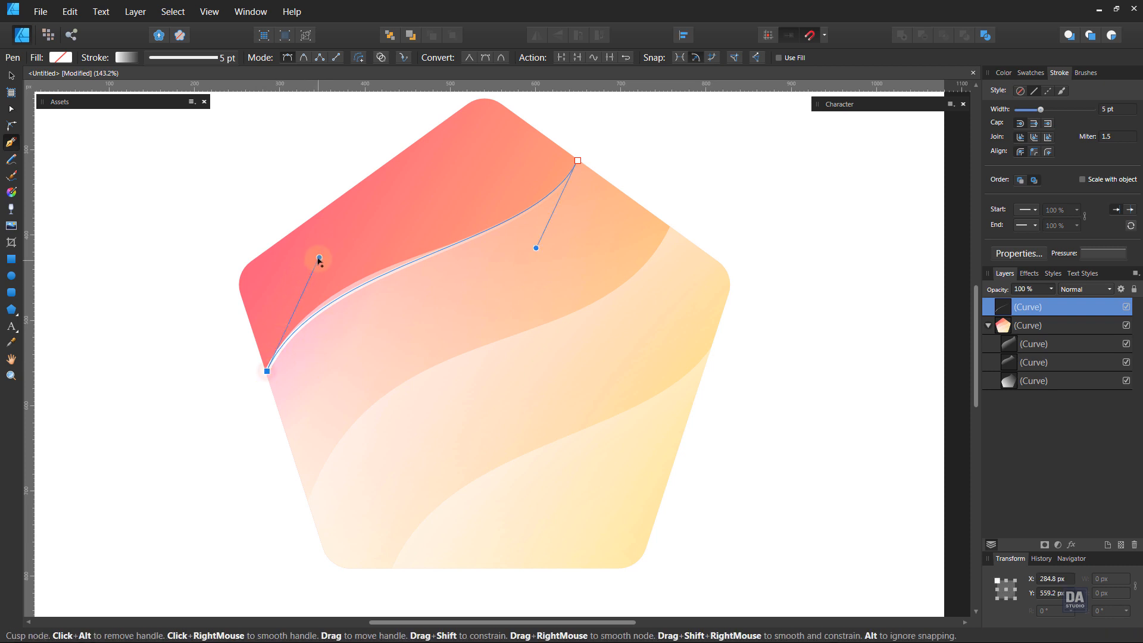
pyautogui.moveTo(319, 257); pyautogui.dragTo(337, 230)
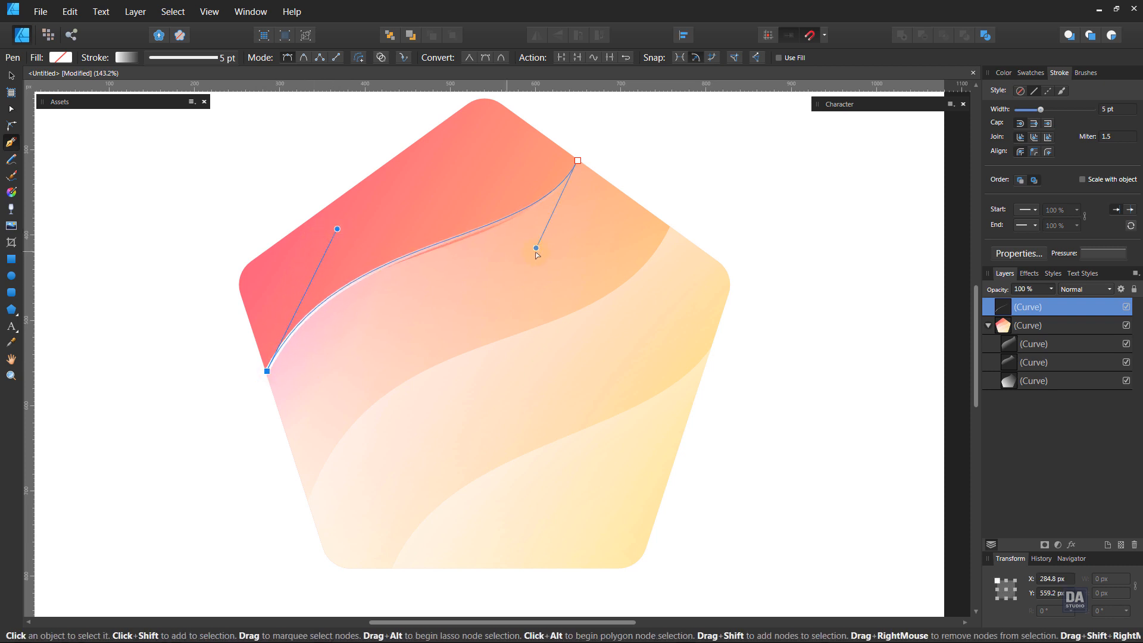
pyautogui.moveTo(536, 248); pyautogui.dragTo(533, 261)
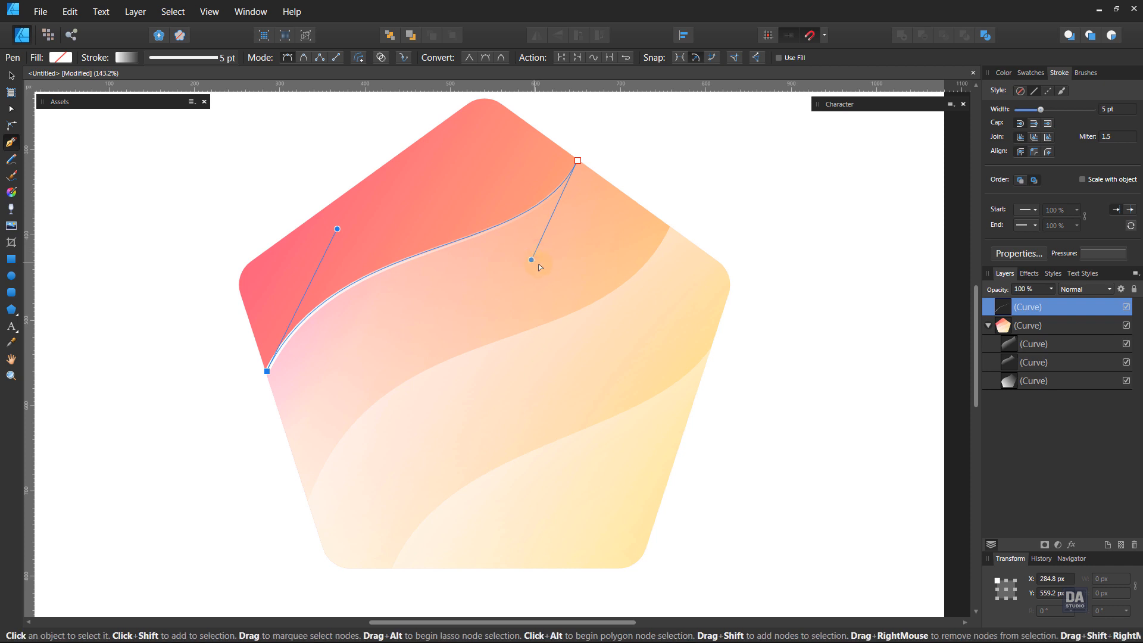
# Enable Scale with object for the curve's stroke and taper its pressure profile to zero at both ends
pyautogui.click(1104, 257)
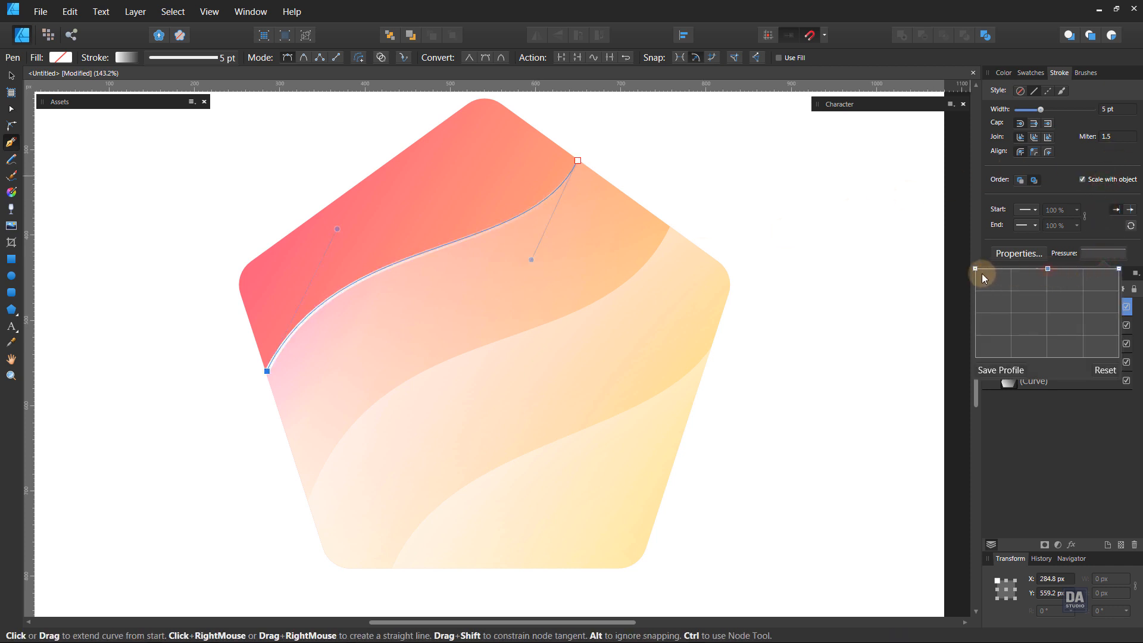
pyautogui.moveTo(977, 269); pyautogui.dragTo(973, 387)
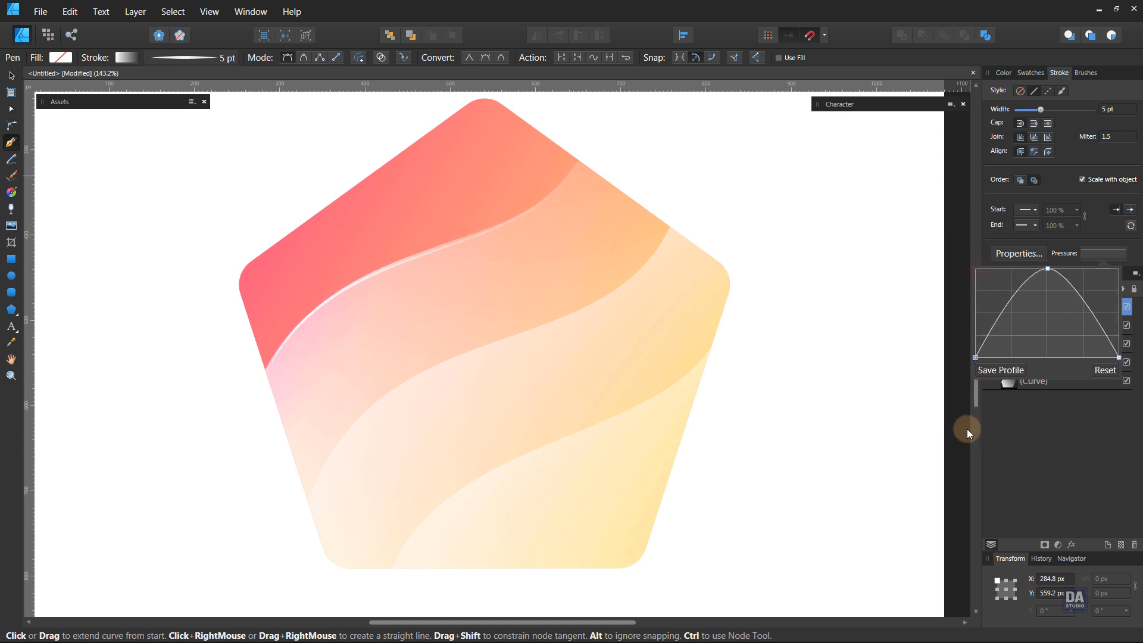
# Make the curve's stroke gradient Elliptical, spreading from the middle of the curve to just beyond the pentagon's upper-right side
pyautogui.click(12, 190)
pyautogui.click(65, 57)
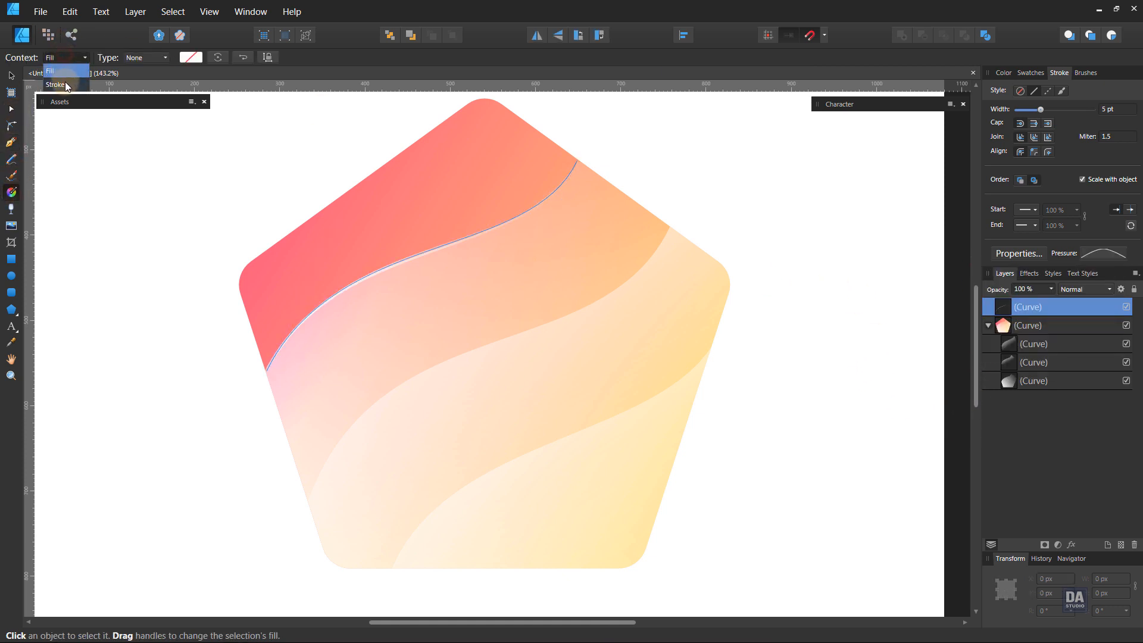
pyautogui.click(66, 86)
pyautogui.click(140, 58)
pyautogui.click(138, 118)
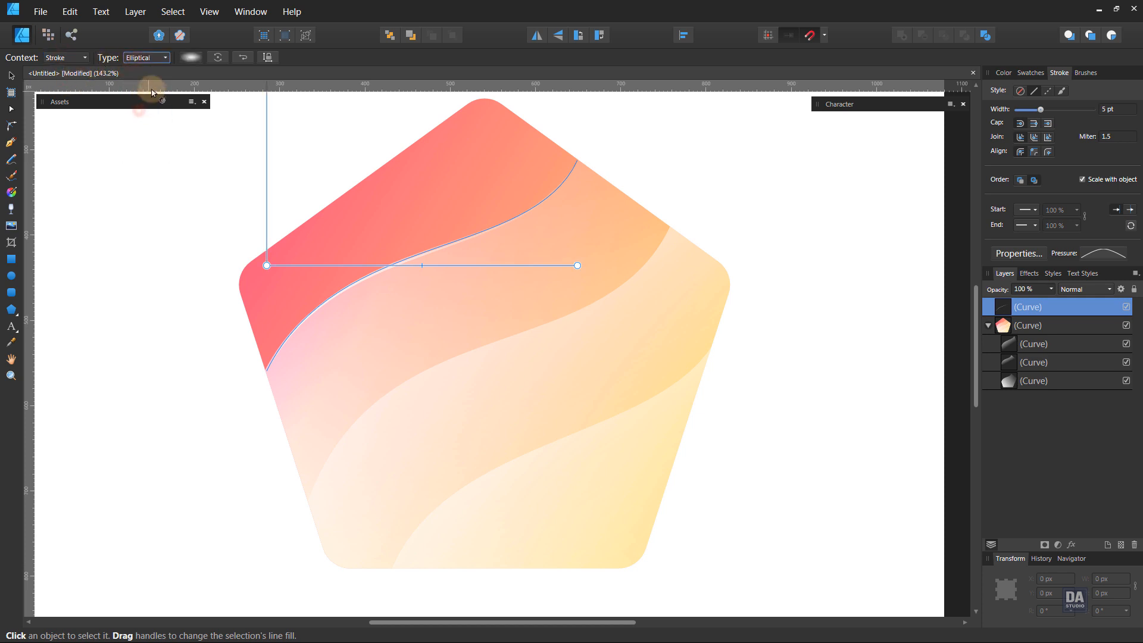
pyautogui.moveTo(425, 257); pyautogui.dragTo(608, 181)
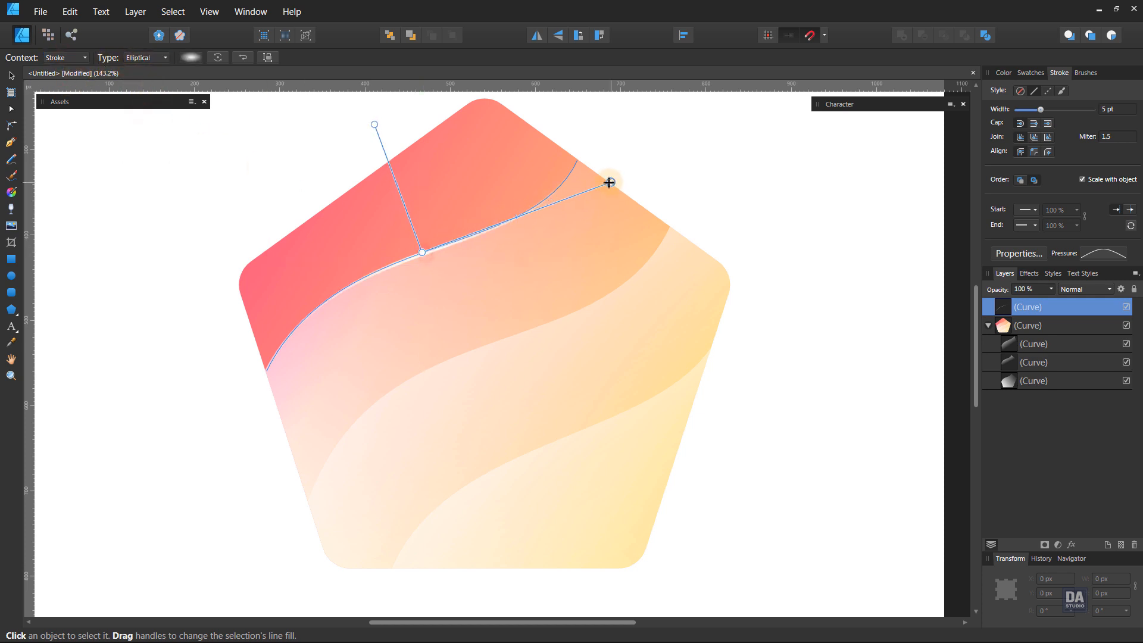
pyautogui.press('v')
pyautogui.click(167, 245)
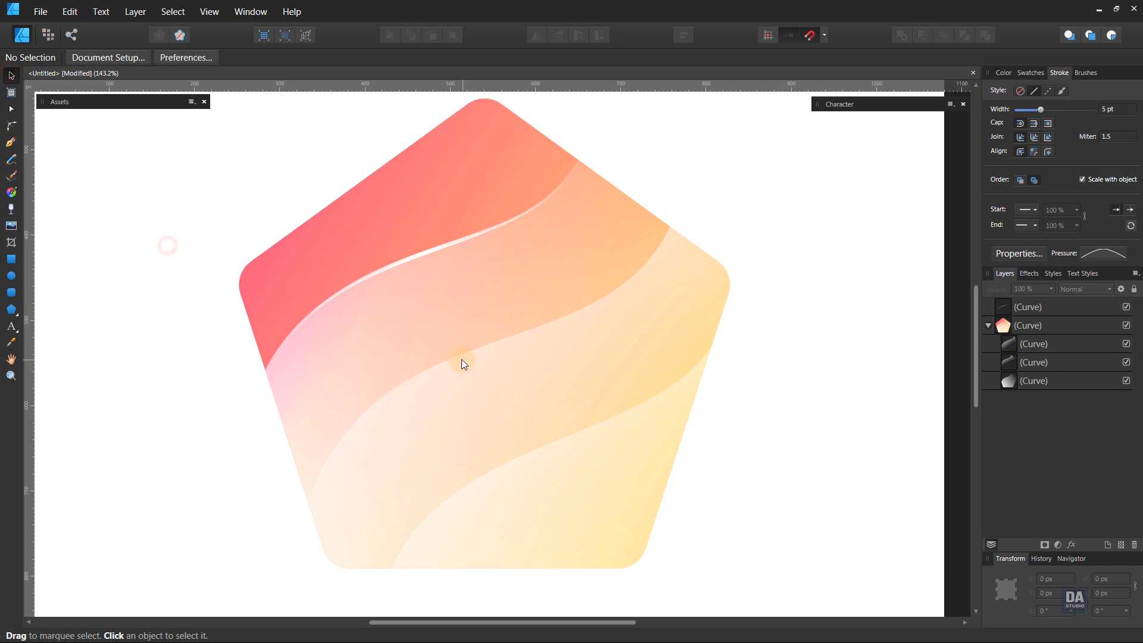
# Set the highlight curve's stroke width to 6 pt
pyautogui.click(409, 264)
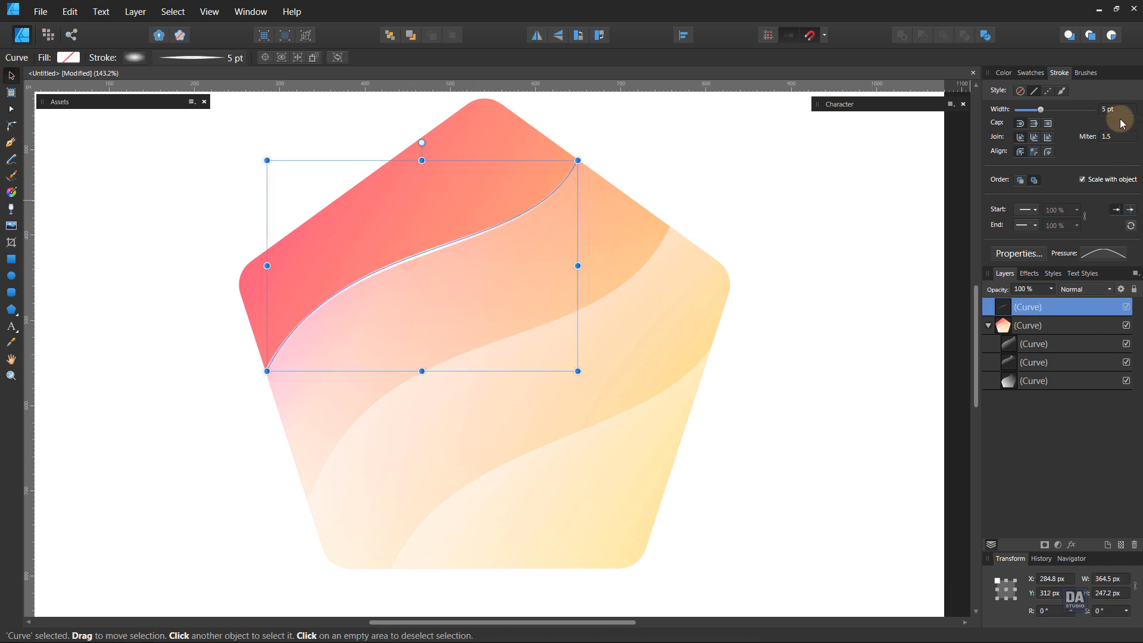
pyautogui.click(805, 272)
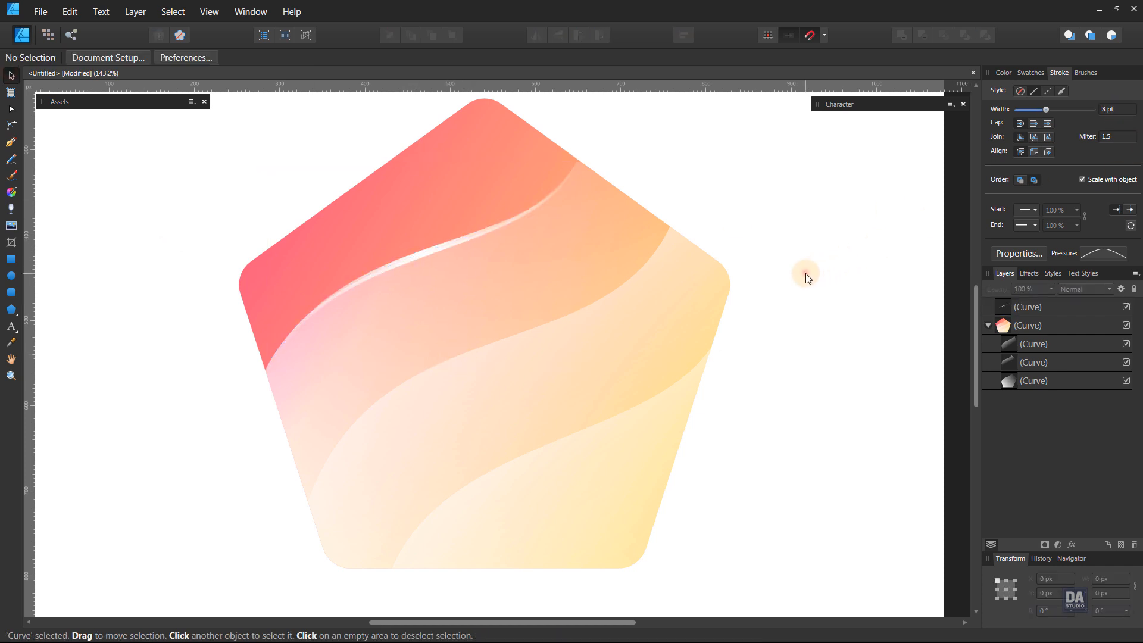
pyautogui.click(429, 255)
pyautogui.scroll(-2, 1109, 113)
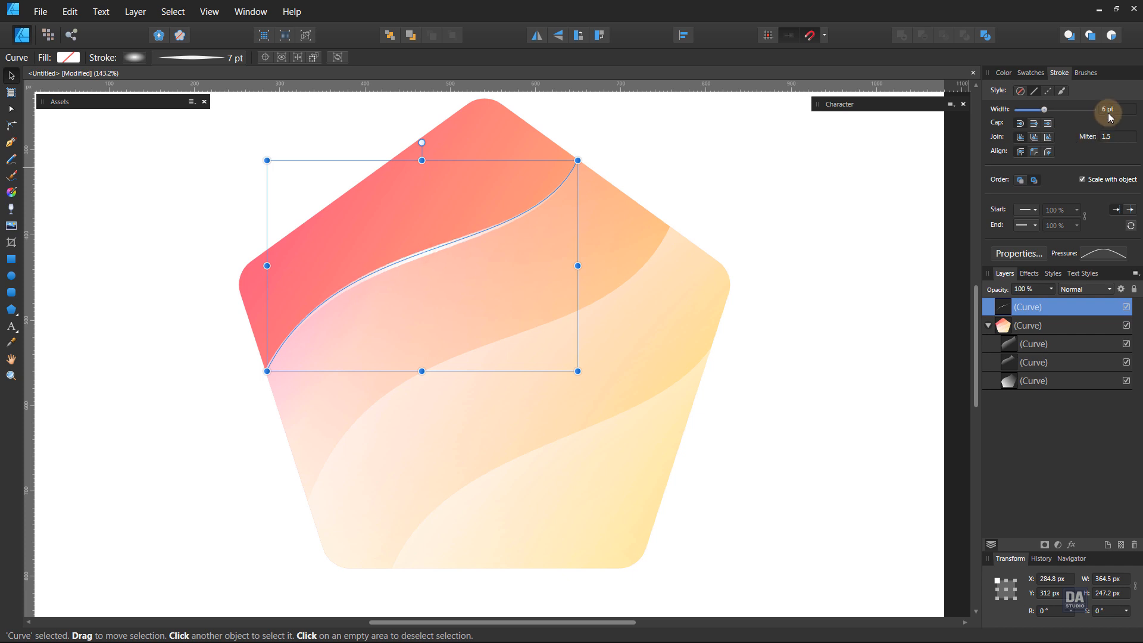
pyautogui.click(795, 266)
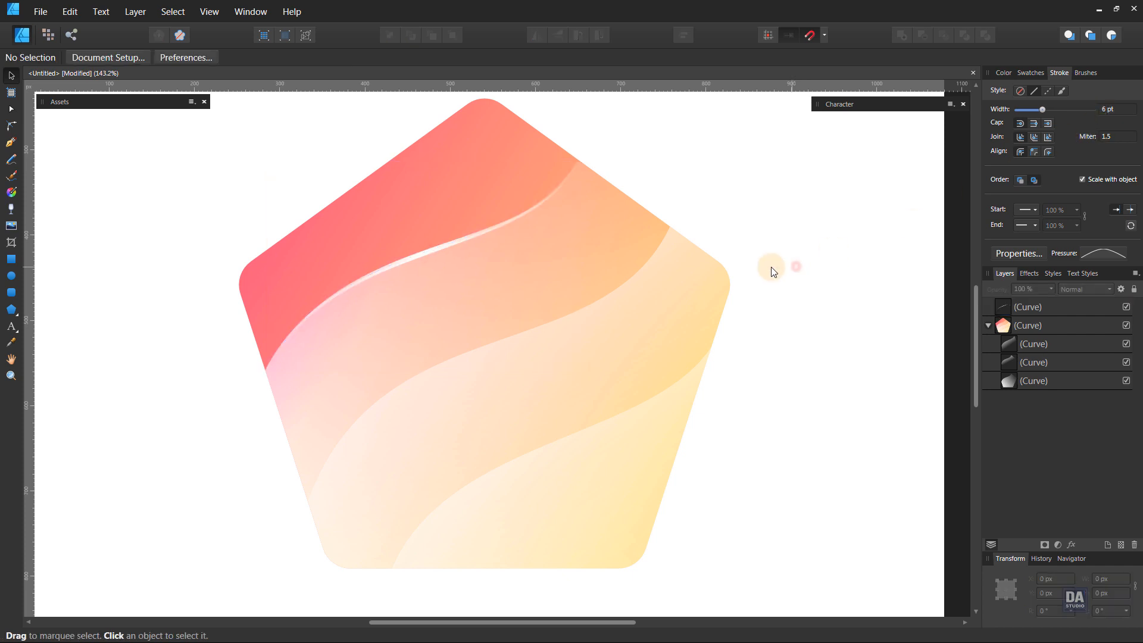
# Duplicate the highlight curve and place the copy along the second wave's upper edge
pyautogui.click(398, 262)
pyautogui.click(399, 261)
pyautogui.moveTo(399, 260); pyautogui.dragTo(454, 355)
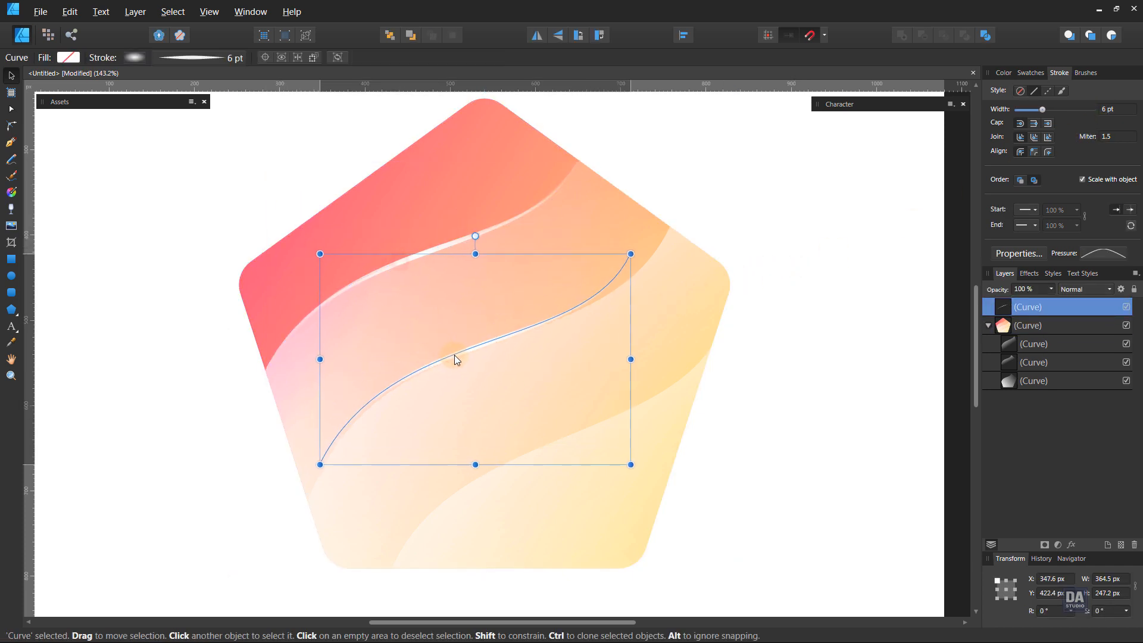
# Reshape the second wave's highlight curve, moving its end nodes to the pentagon's side edges and adjusting its handles to follow the wave
pyautogui.press('a')
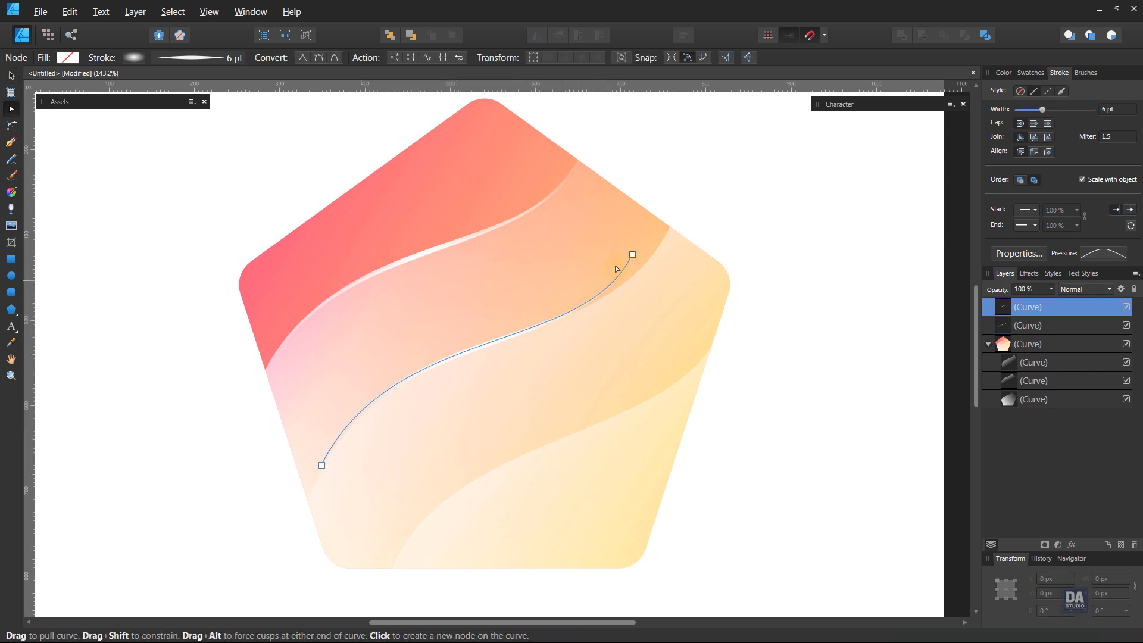
pyautogui.moveTo(631, 255); pyautogui.dragTo(668, 229)
pyautogui.moveTo(322, 465); pyautogui.dragTo(308, 502)
pyautogui.moveTo(379, 360); pyautogui.dragTo(368, 312)
pyautogui.moveTo(623, 330); pyautogui.dragTo(614, 359)
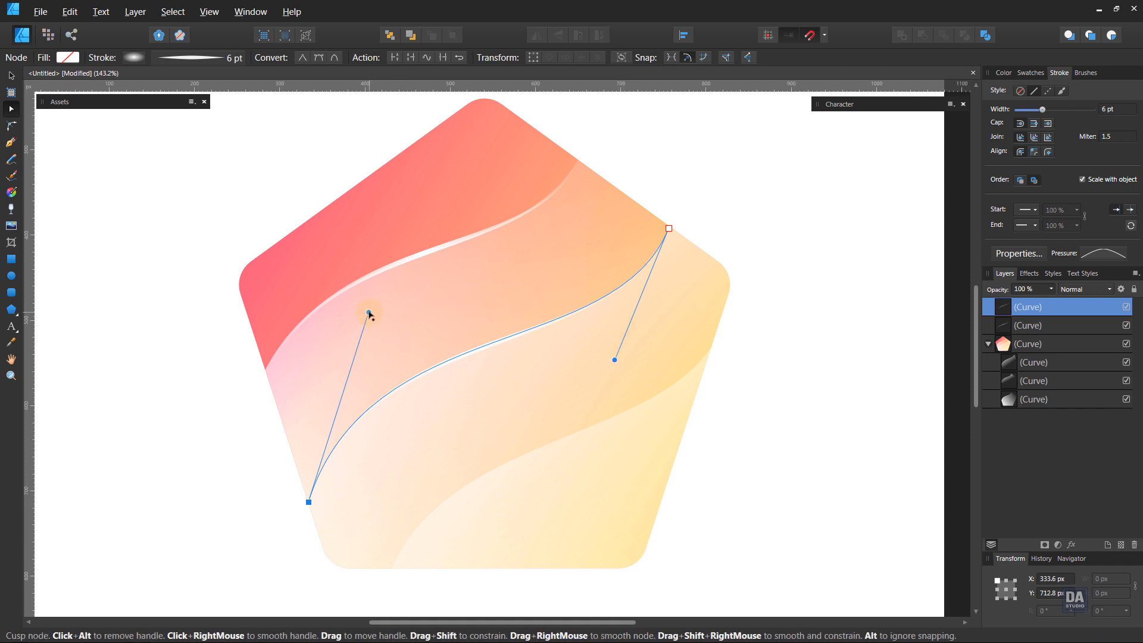
pyautogui.moveTo(369, 312); pyautogui.dragTo(370, 306)
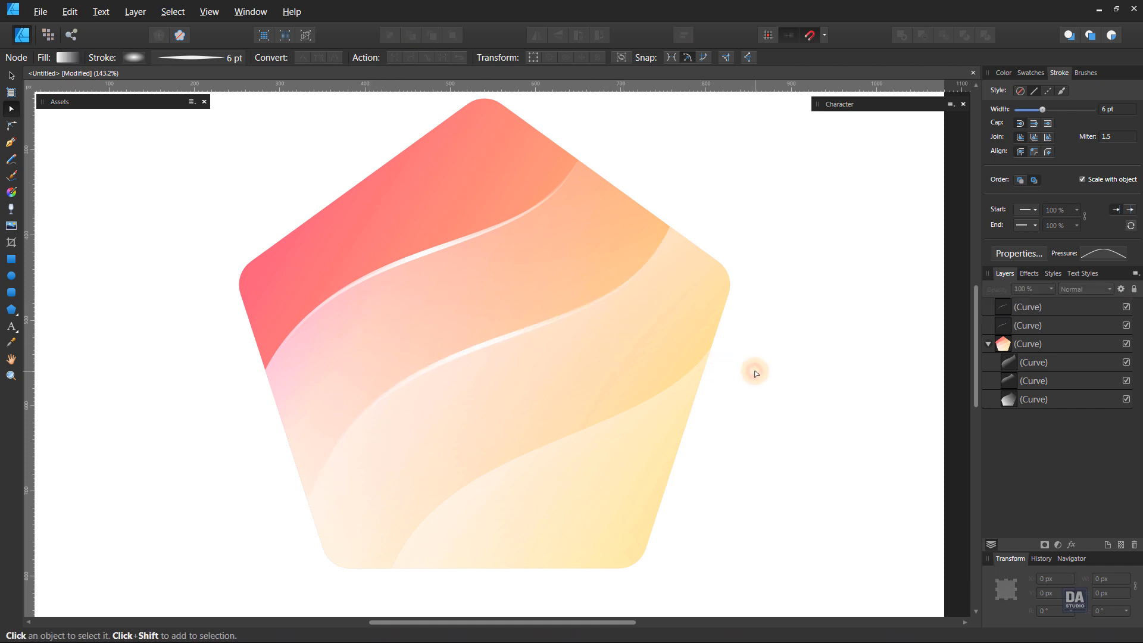
# Duplicate the second wave's highlight curve and place the copy along the lowest wave's upper edge
pyautogui.press('v')
pyautogui.hotkey('ctrl', 'v')
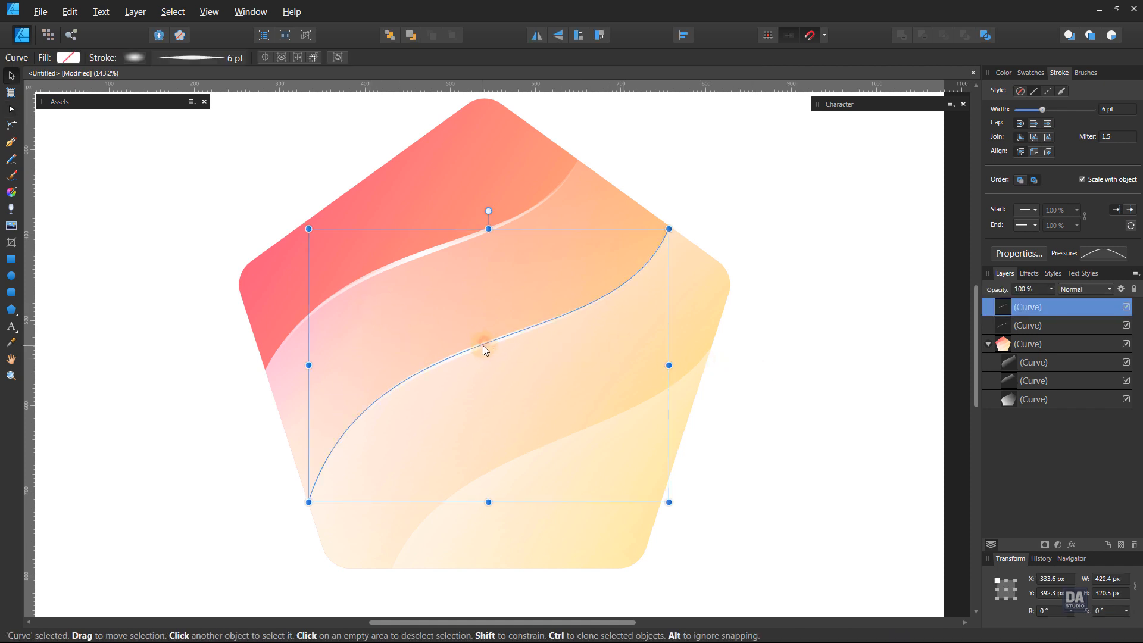
pyautogui.moveTo(483, 345); pyautogui.dragTo(548, 442)
pyautogui.moveTo(588, 549); pyautogui.dragTo(625, 441)
# Fit the lowest highlight curve to its wave, setting its ends on the pentagon's bottom and right edges and adjusting both handles
pyautogui.hotkey('ctrl', 'space')
pyautogui.press('a')
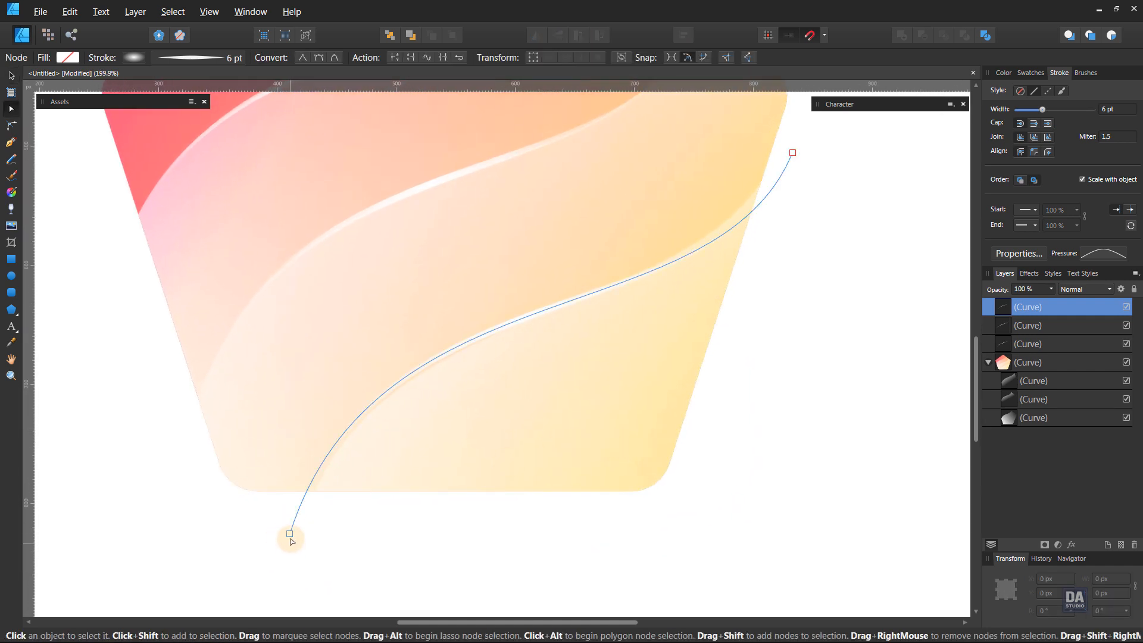
pyautogui.moveTo(289, 533); pyautogui.dragTo(316, 491)
pyautogui.click(792, 153)
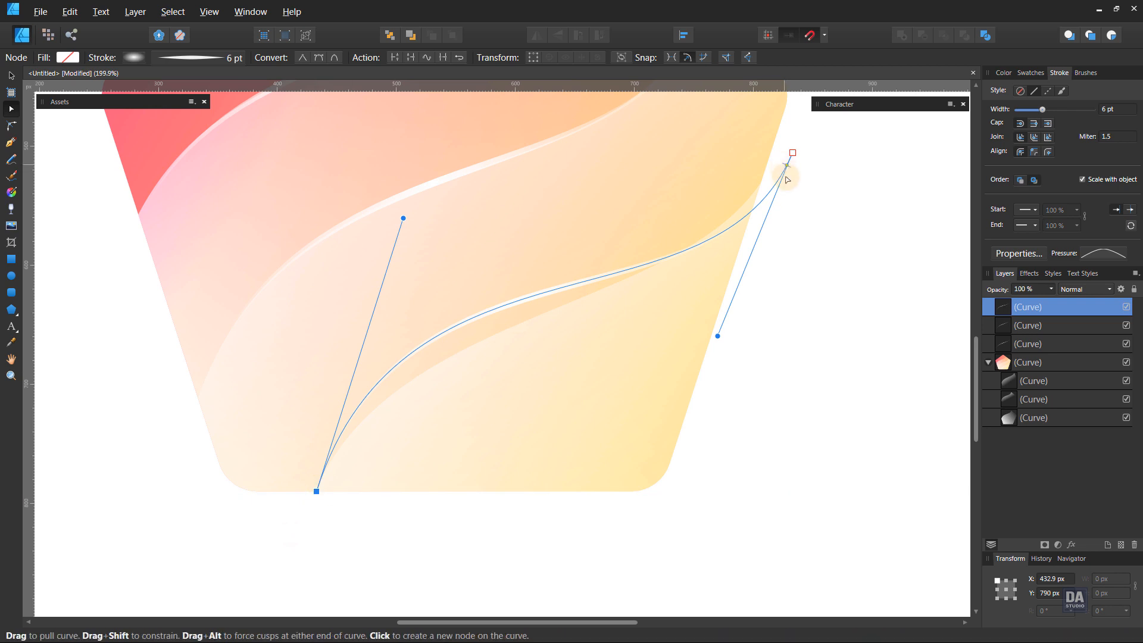
pyautogui.moveTo(792, 153); pyautogui.dragTo(760, 183)
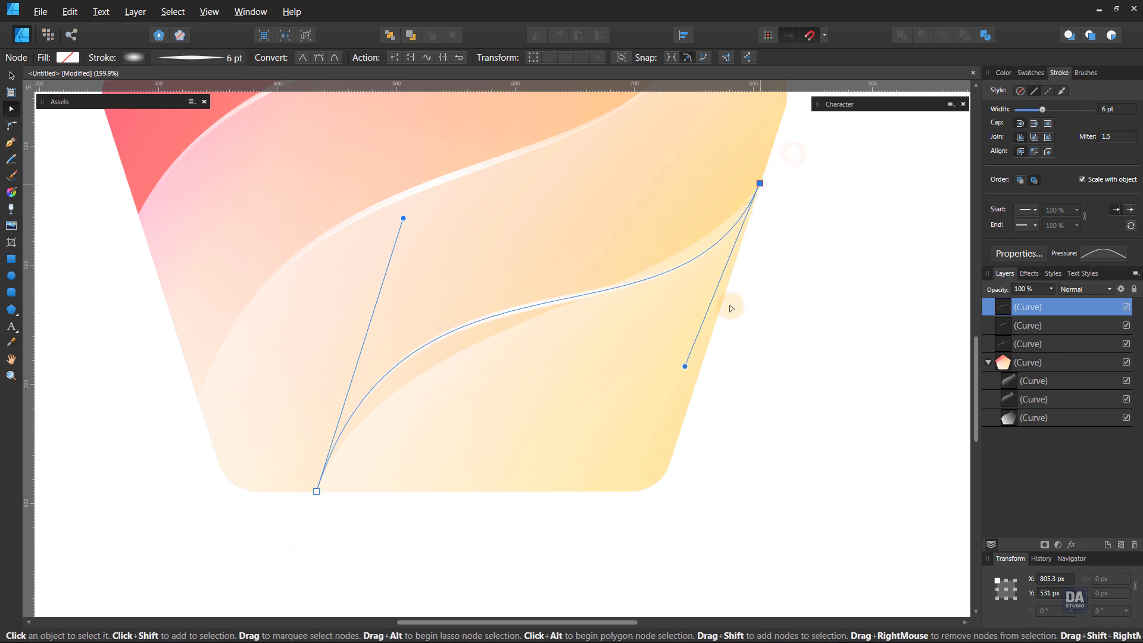
pyautogui.moveTo(686, 368); pyautogui.dragTo(678, 320)
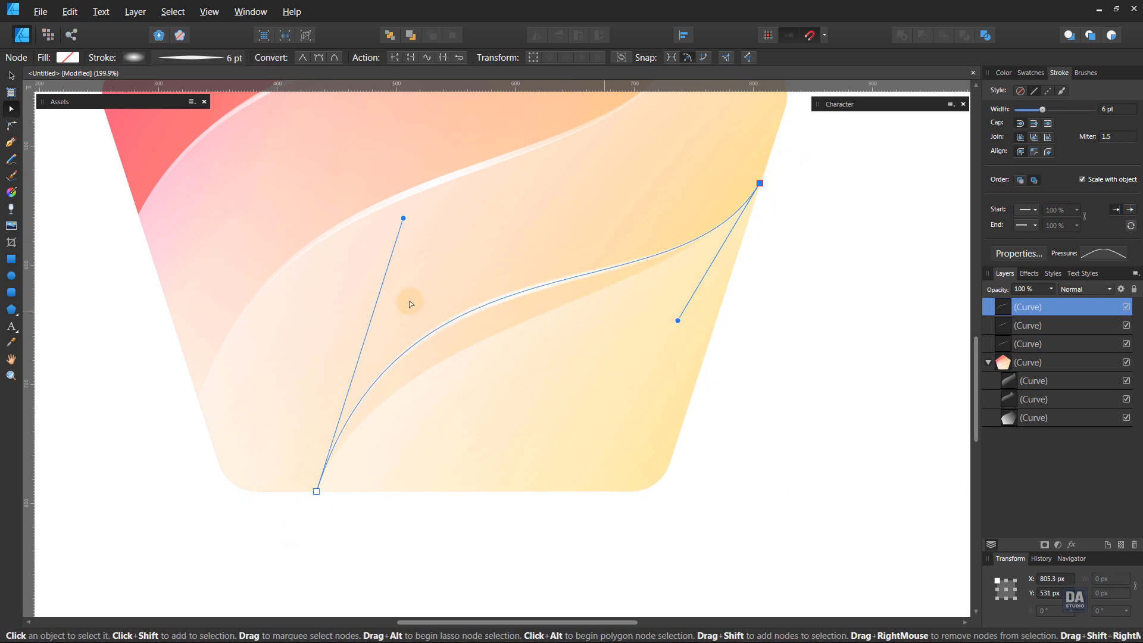
pyautogui.moveTo(403, 219); pyautogui.dragTo(373, 330)
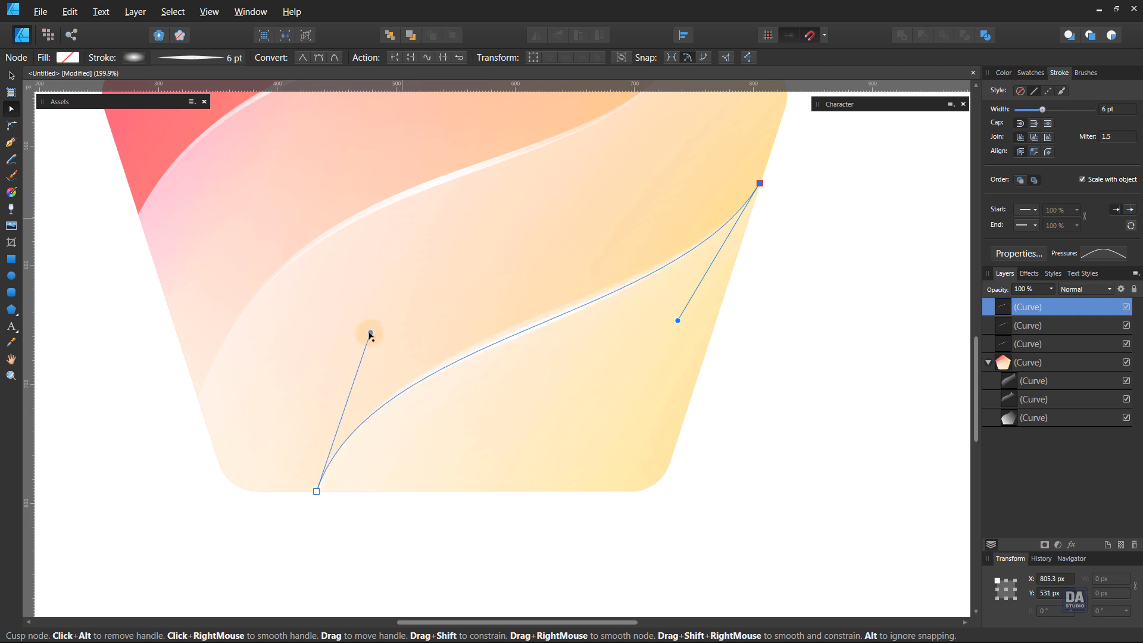
pyautogui.moveTo(677, 320); pyautogui.dragTo(694, 304)
pyautogui.moveTo(370, 332); pyautogui.dragTo(376, 324)
pyautogui.click(793, 377)
# Clip the three highlight curves inside the pentagon, stacked above the wave shapes
pyautogui.scroll(-5, 614, 449)
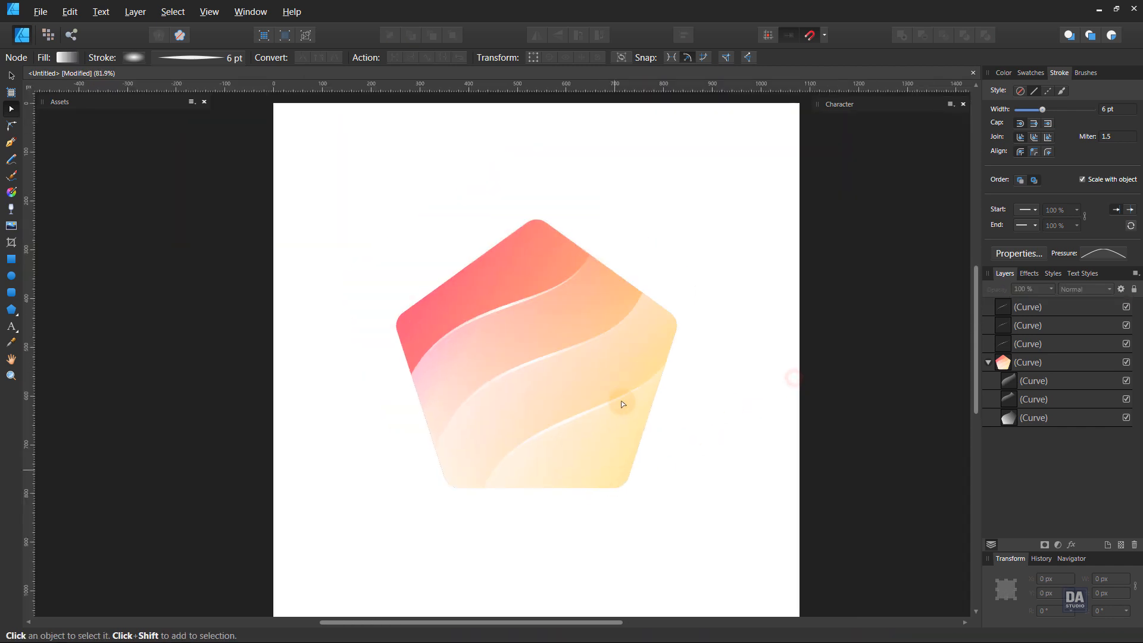
pyautogui.moveTo(636, 353); pyautogui.dragTo(600, 374)
pyautogui.keyDown('ctrl'); pyautogui.click(498, 384); pyautogui.keyUp('ctrl')
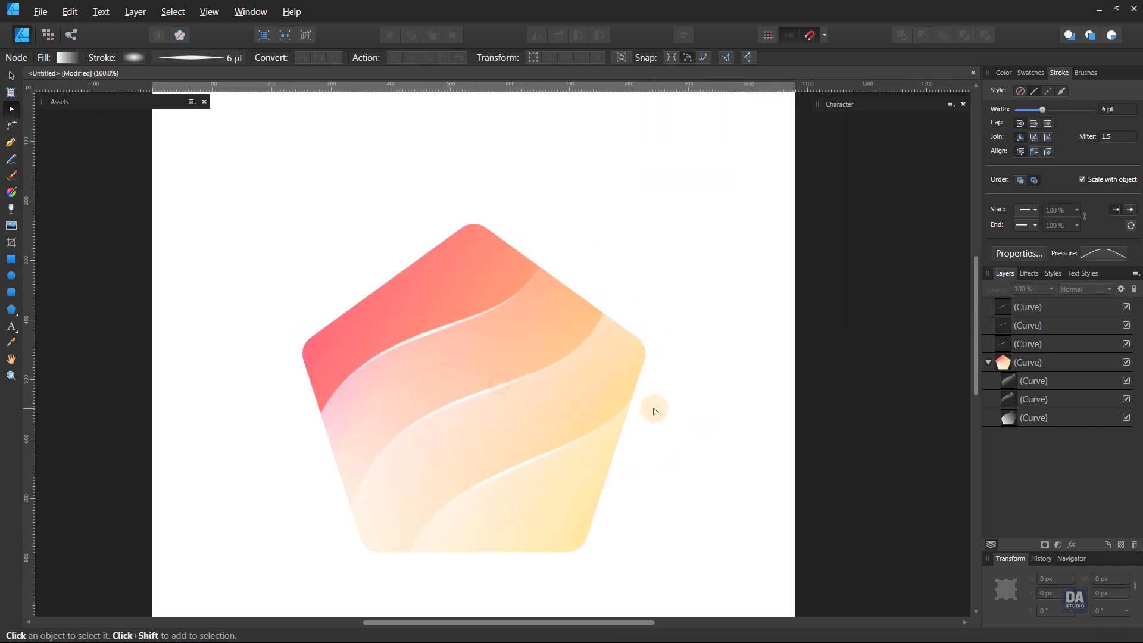
pyautogui.press('v')
pyautogui.scroll(-2, 661, 439)
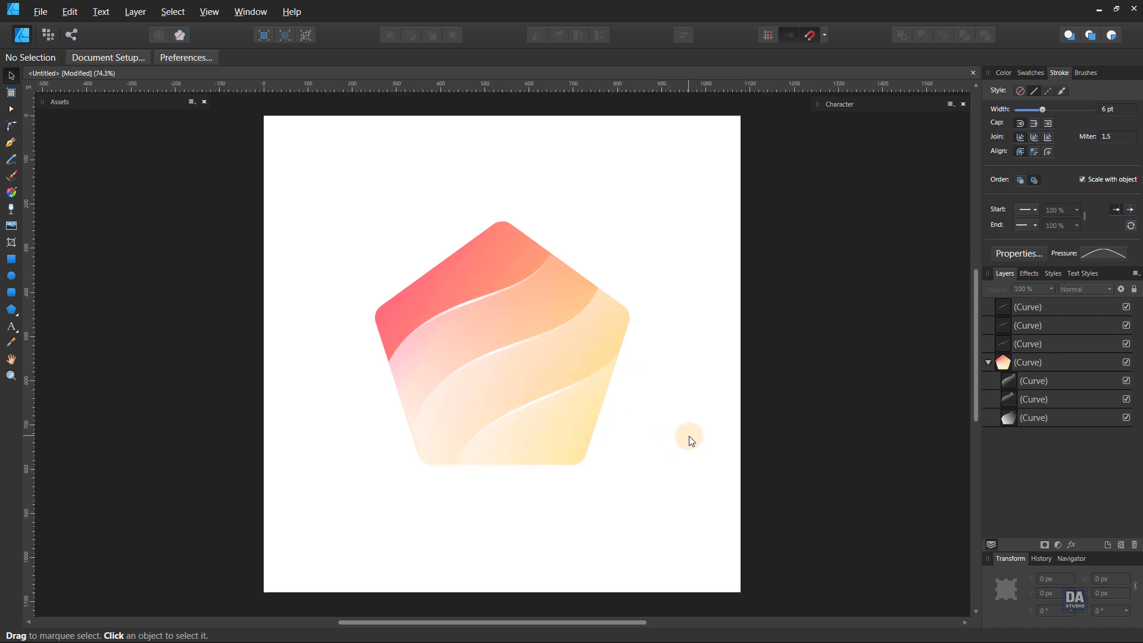
pyautogui.click(1021, 344)
pyautogui.keyDown('shift'); pyautogui.click(1026, 307); pyautogui.keyUp('shift')
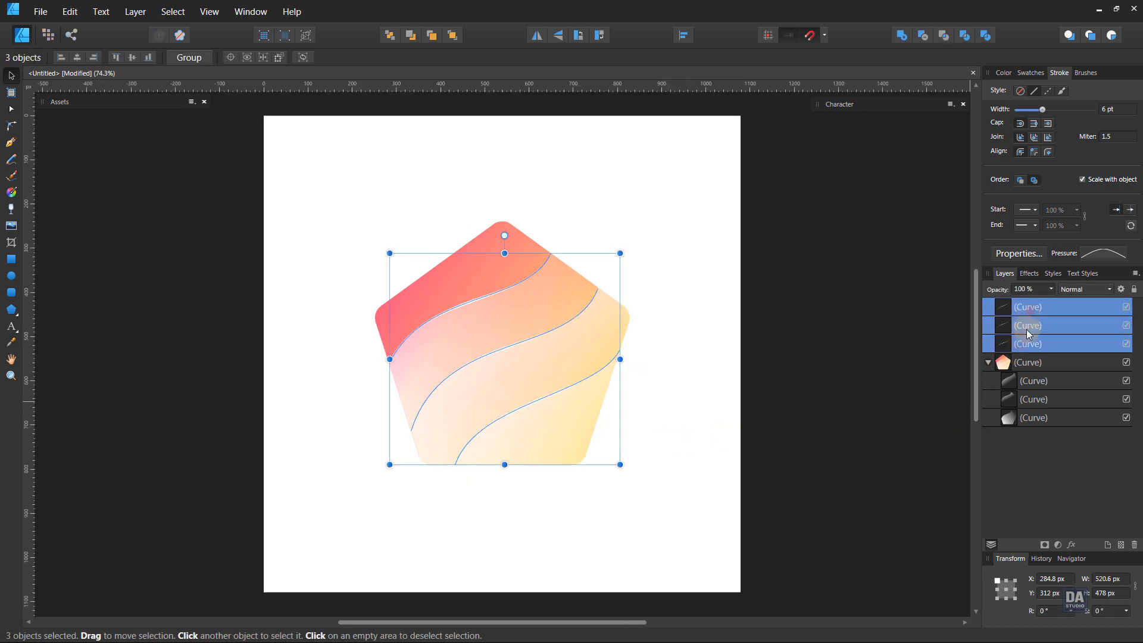
pyautogui.moveTo(1040, 364); pyautogui.dragTo(1037, 373)
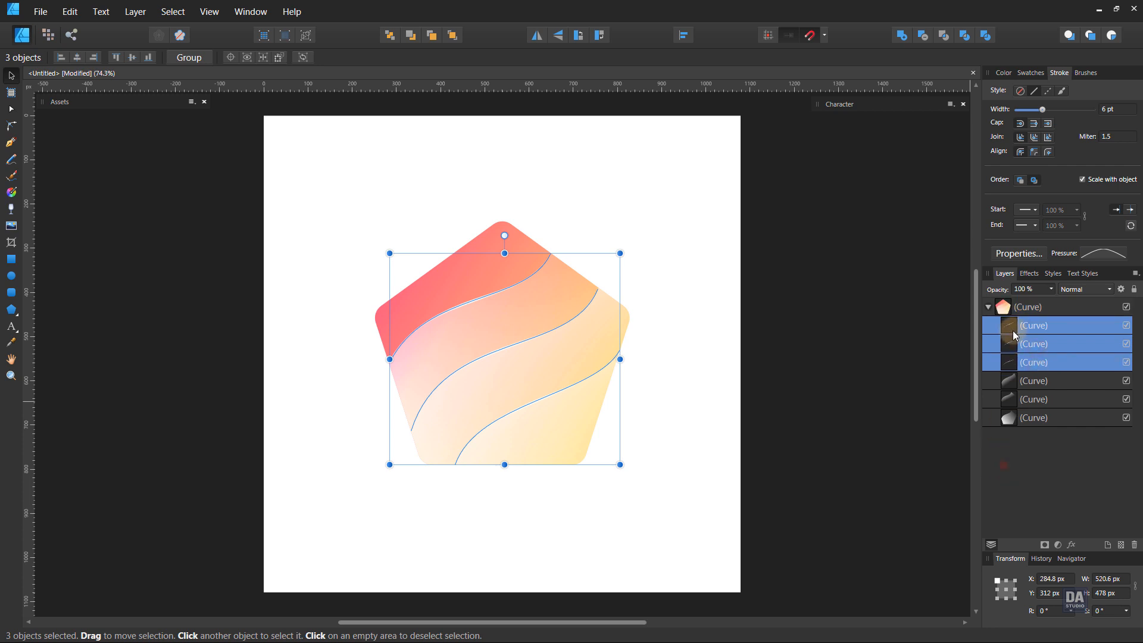
# Add an HSL adjustment to the pentagon with a Hue Shift of 159.5°, and compare the artwork with the adjustment hidden and shown
pyautogui.click(1023, 308)
pyautogui.click(1058, 545)
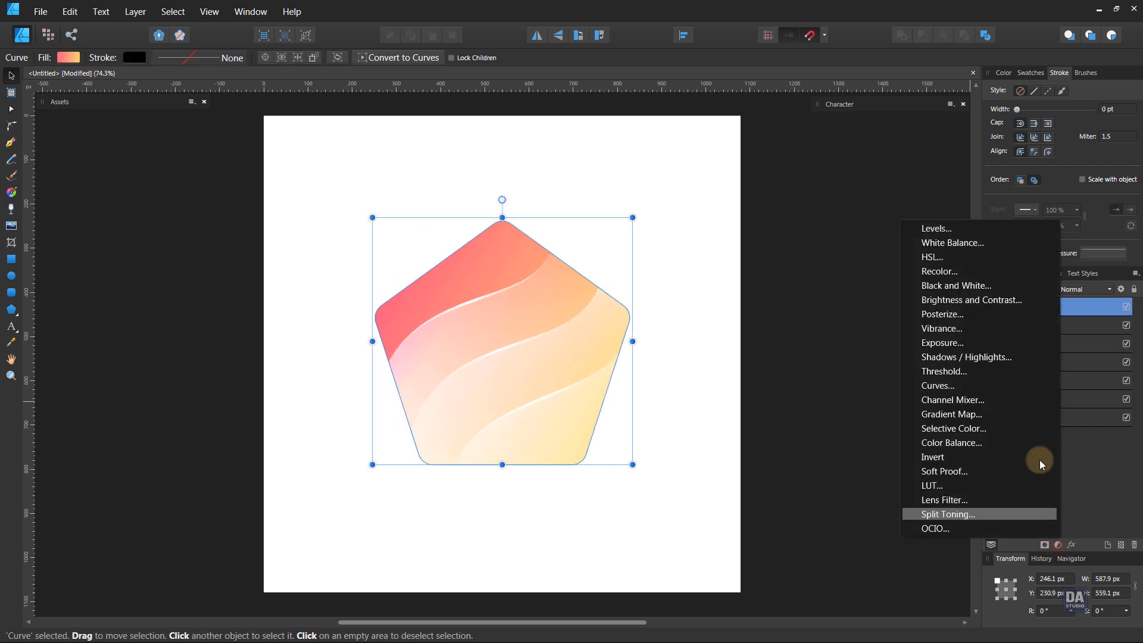
pyautogui.click(1004, 259)
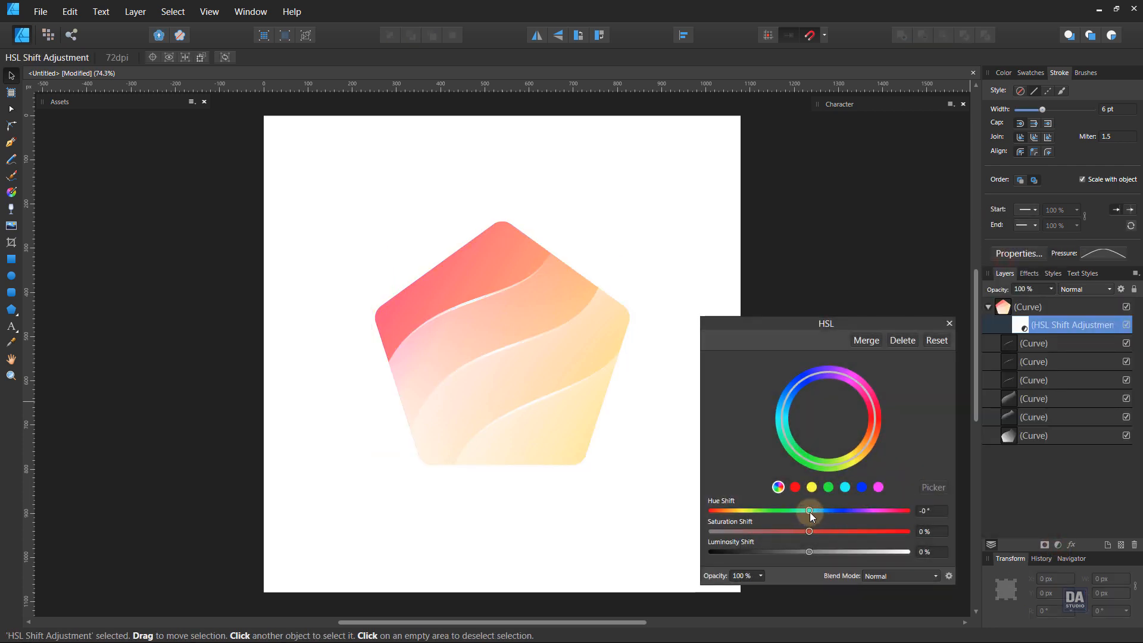
pyautogui.moveTo(809, 510); pyautogui.dragTo(894, 515)
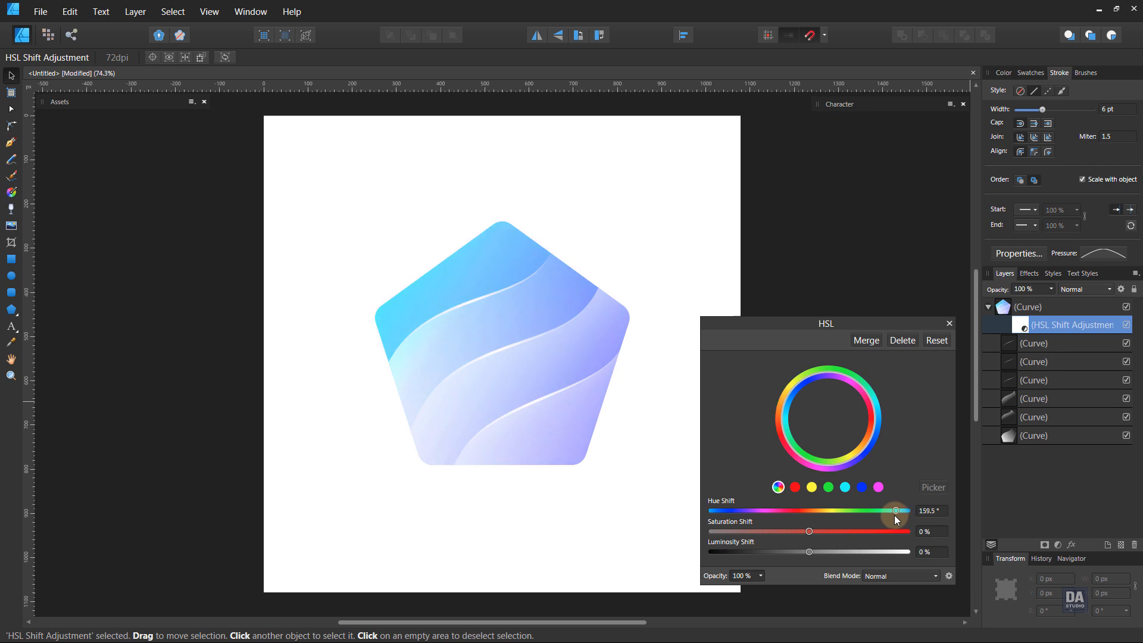
pyautogui.click(949, 323)
pyautogui.click(906, 340)
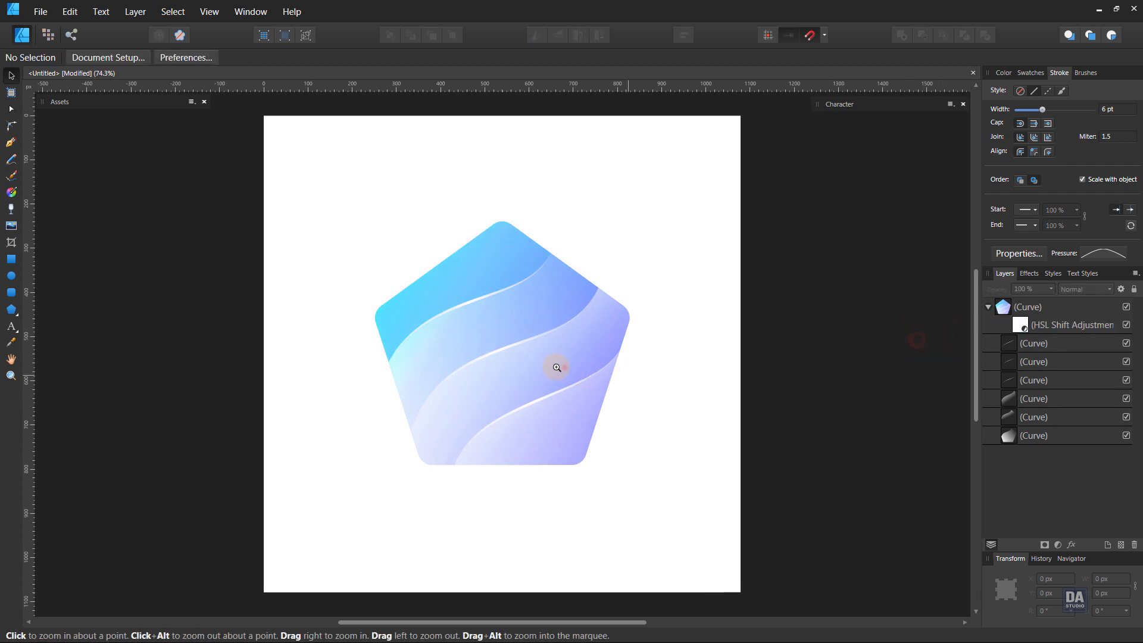
pyautogui.click(1126, 325)
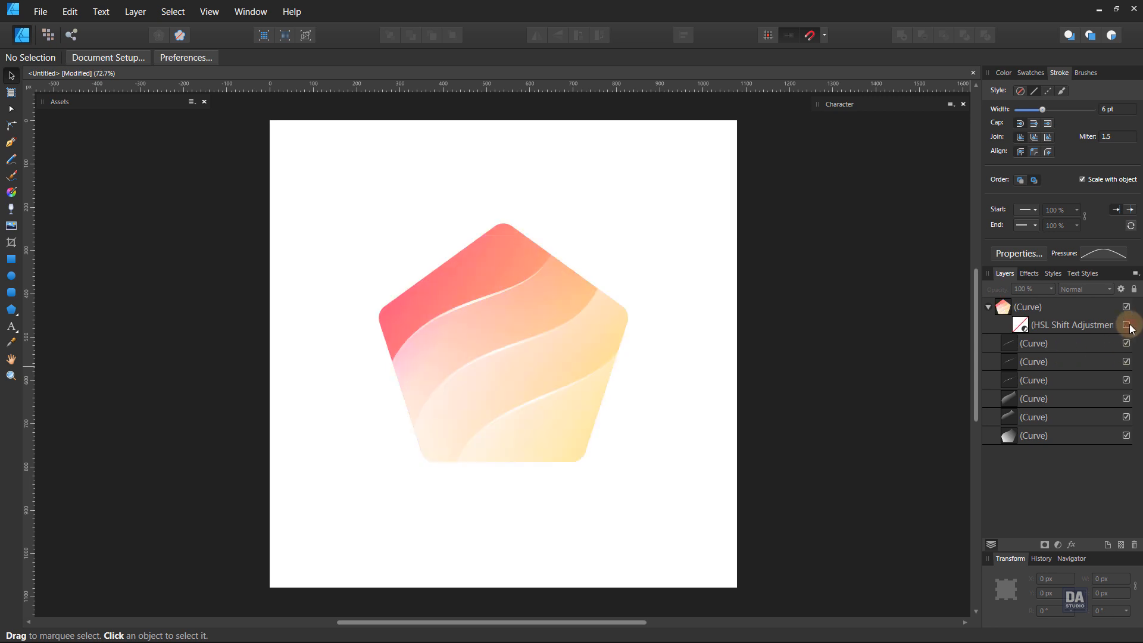
pyautogui.click(1126, 324)
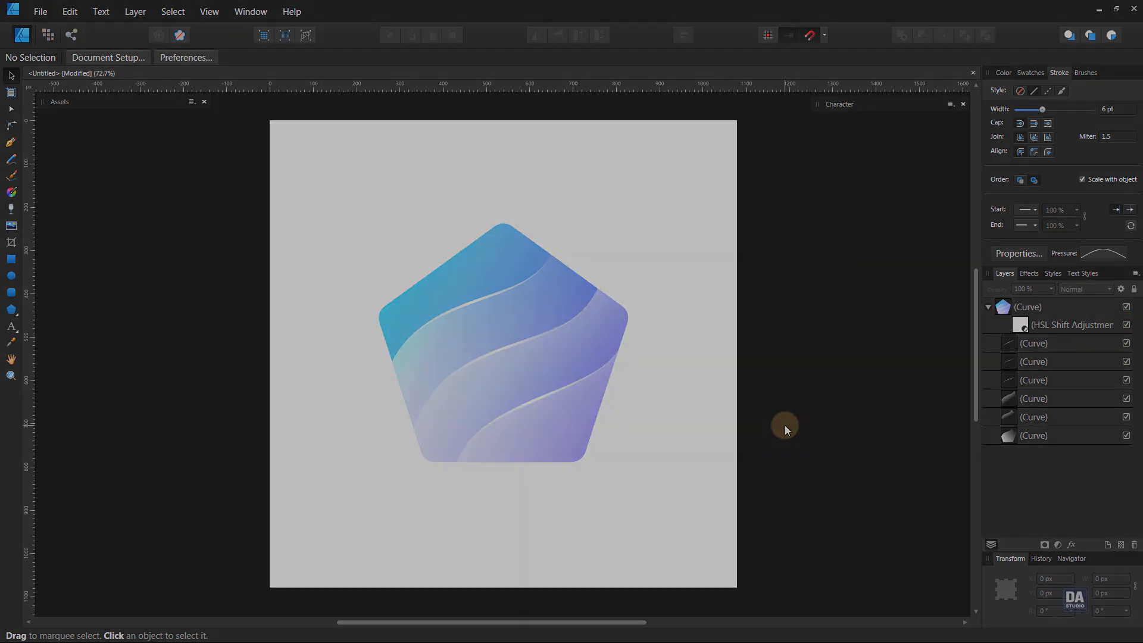